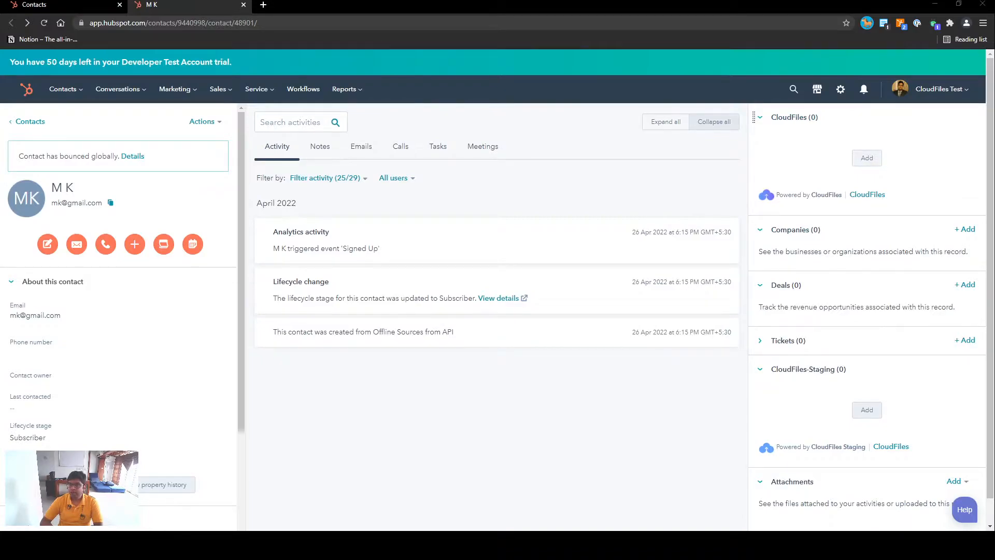
Step: Start adding CloudFiles content to the contact and make the Google Drive, OneDrive and SharePoint libraries visible in the file picker
{"action": "left_click", "coordinate": [870, 162]}
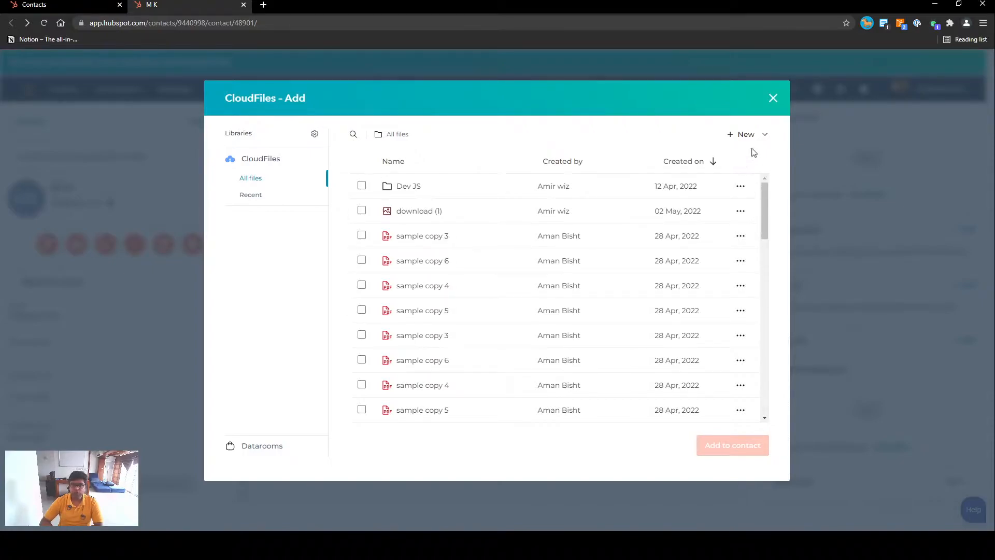
{"action": "left_click", "coordinate": [764, 136]}
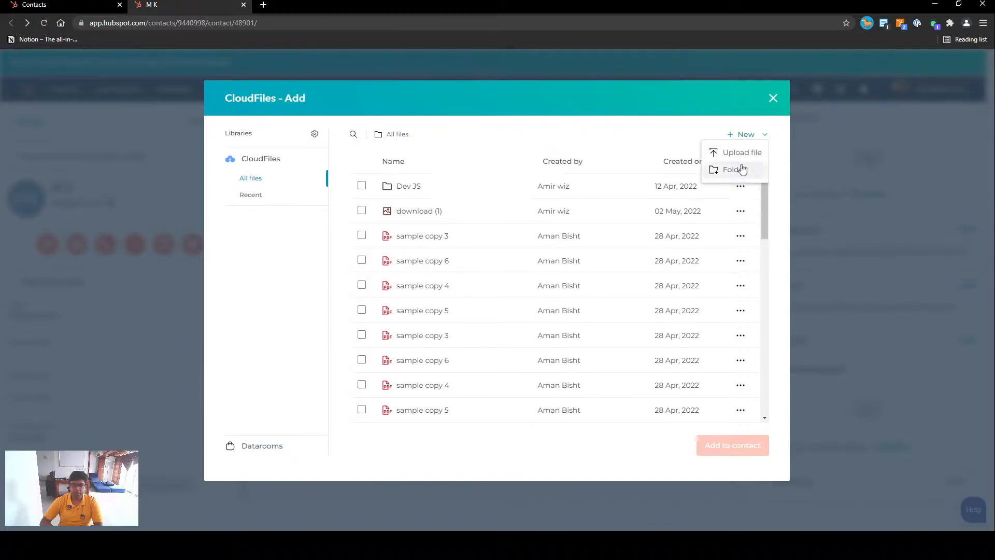
{"action": "left_click", "coordinate": [546, 140]}
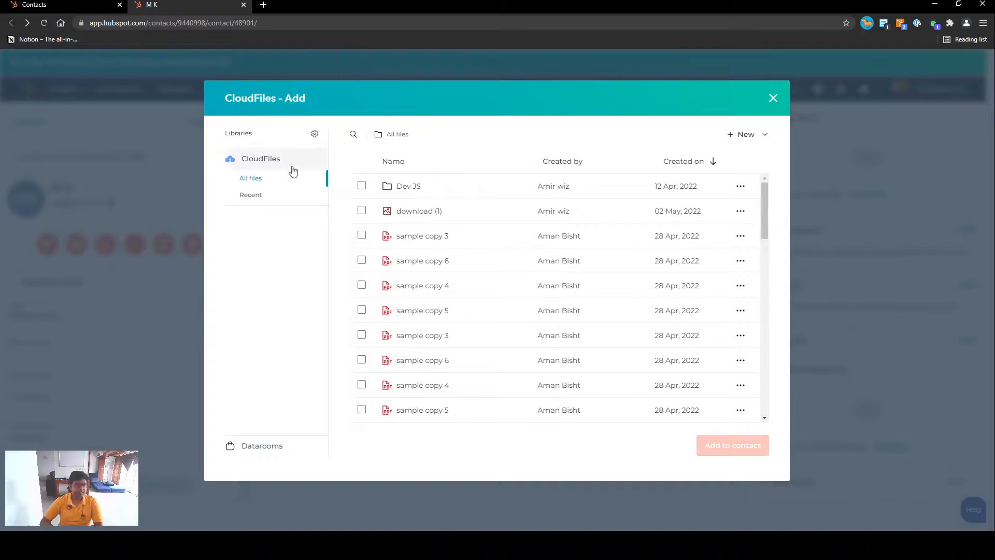
{"action": "left_click", "coordinate": [315, 135]}
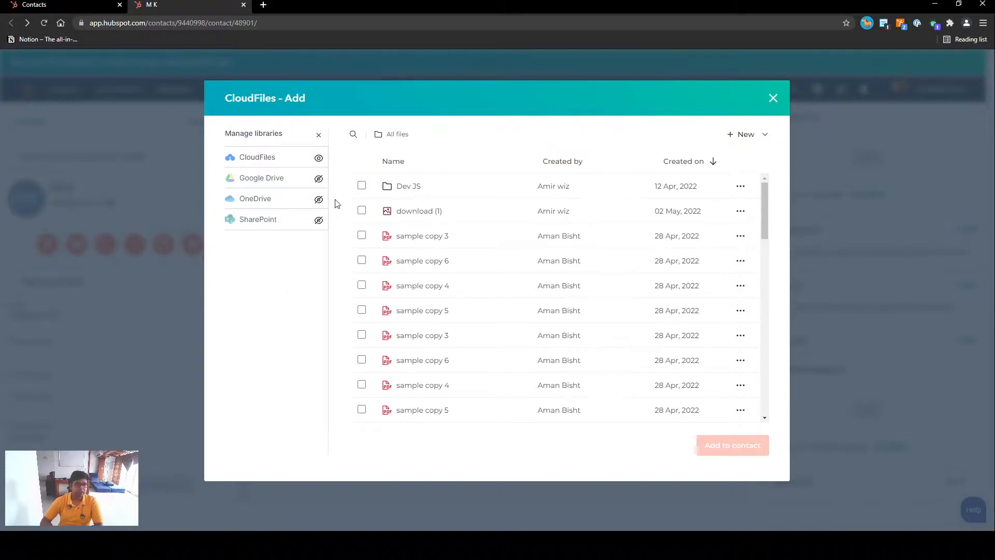
{"action": "left_click", "coordinate": [318, 200]}
{"action": "left_click", "coordinate": [319, 219]}
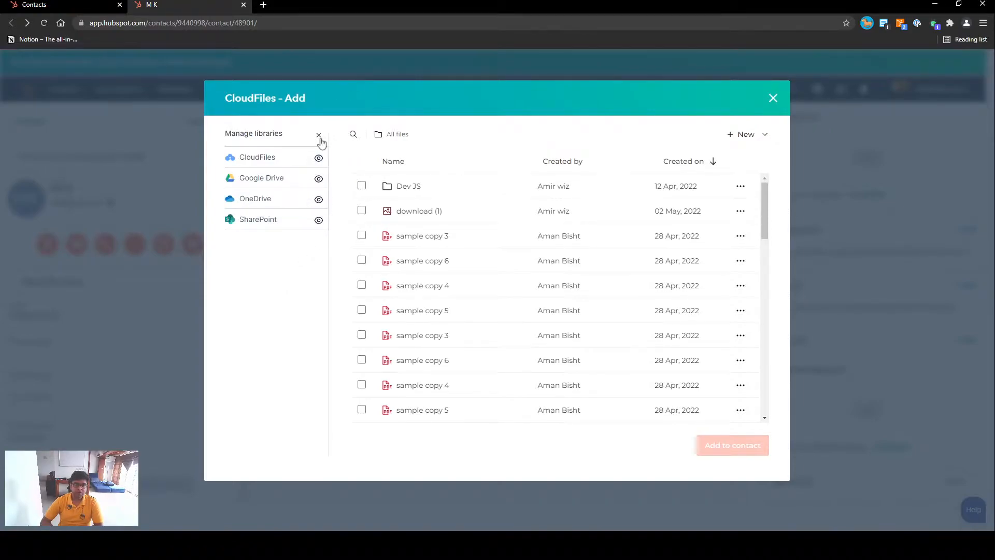
{"action": "left_click", "coordinate": [320, 135]}
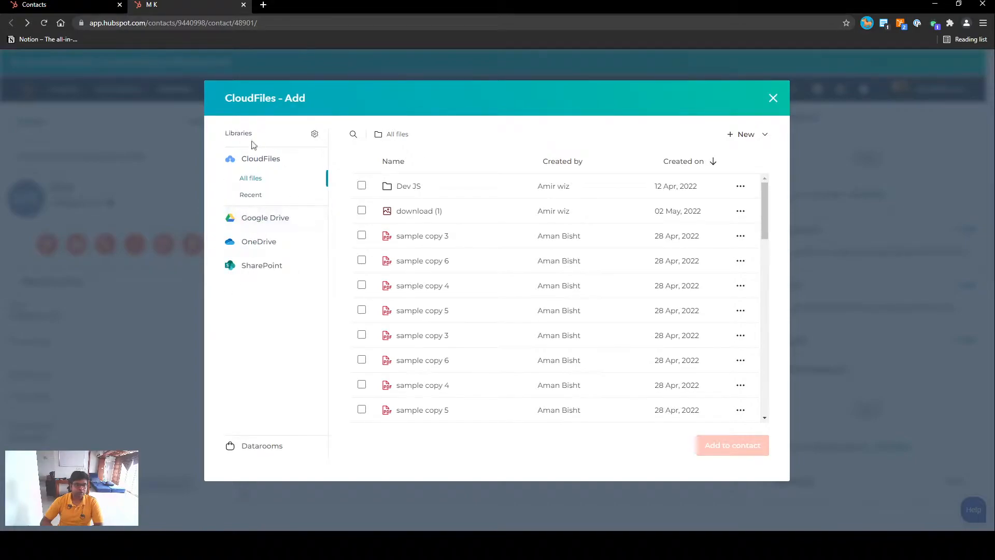
Step: Log out of the SharePoint library and reconnect it using the second Microsoft account offered at sign-in
{"action": "left_click", "coordinate": [259, 243]}
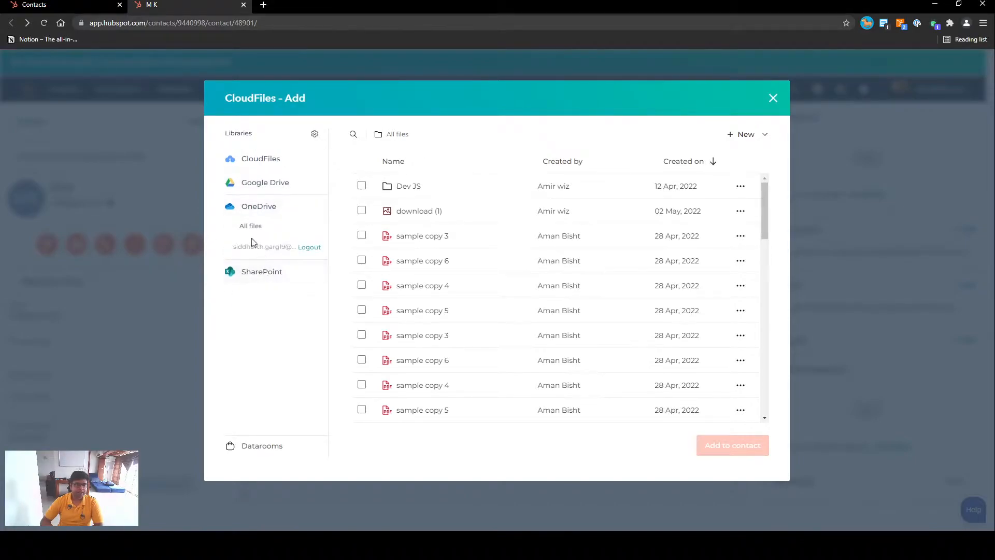
{"action": "left_click", "coordinate": [256, 183]}
{"action": "left_click", "coordinate": [248, 304]}
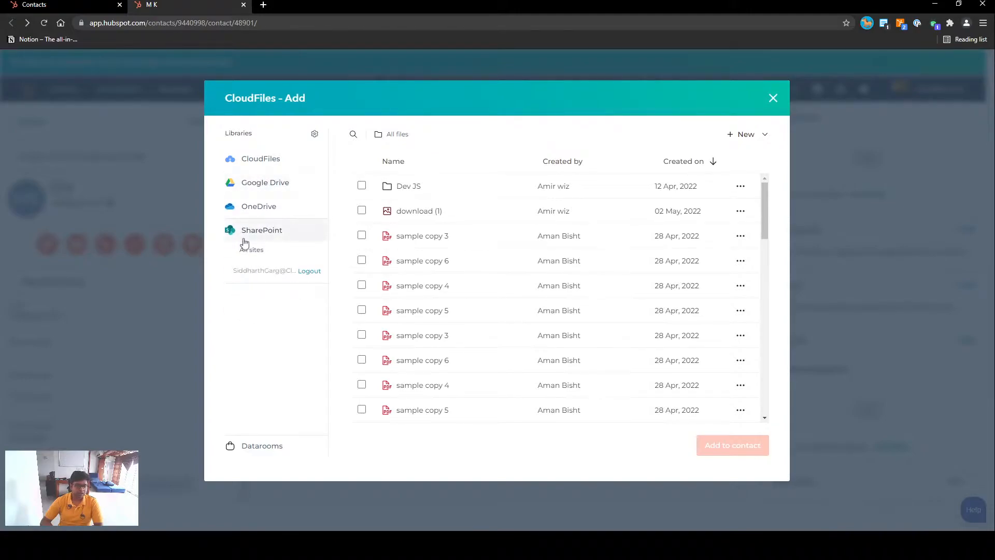
{"action": "left_click", "coordinate": [309, 272]}
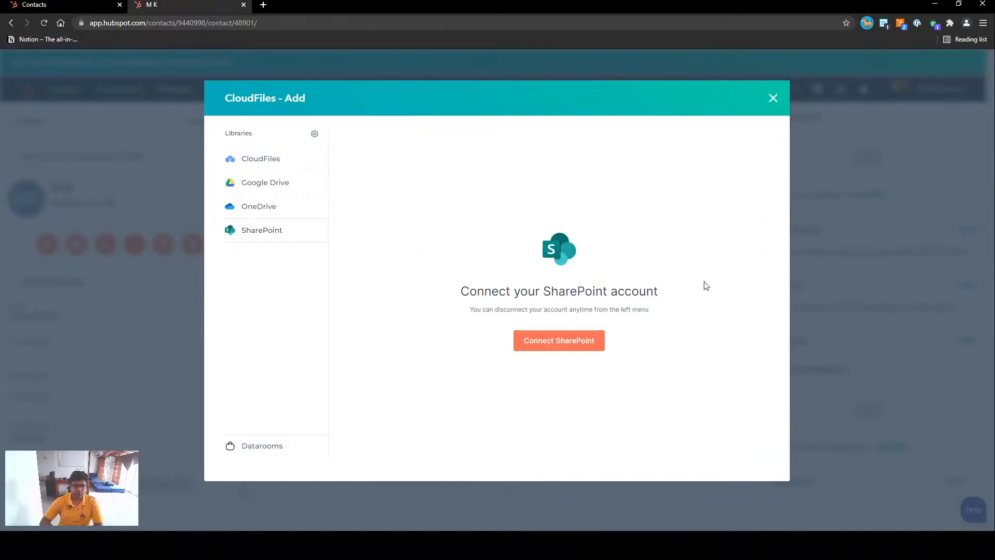
{"action": "left_click", "coordinate": [569, 342]}
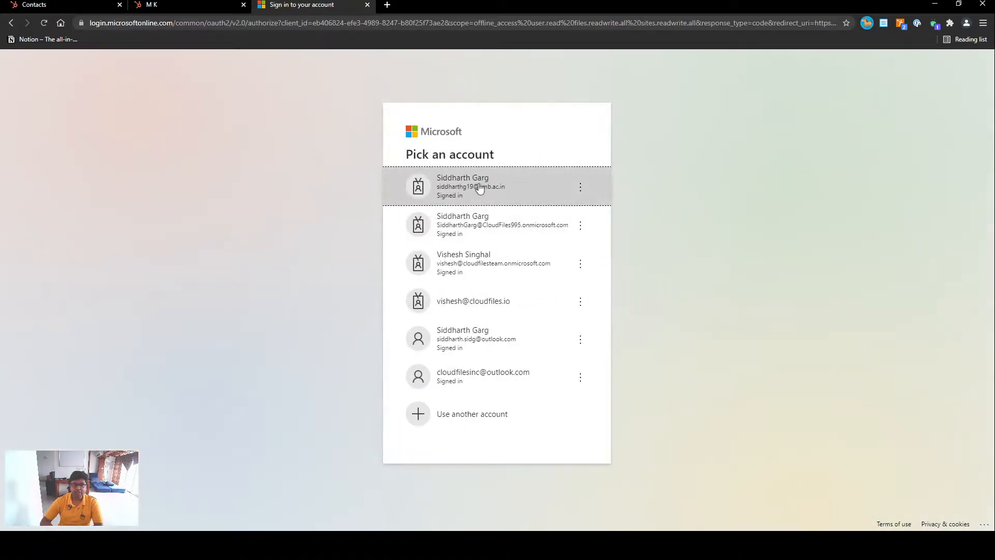
{"action": "left_click", "coordinate": [506, 225]}
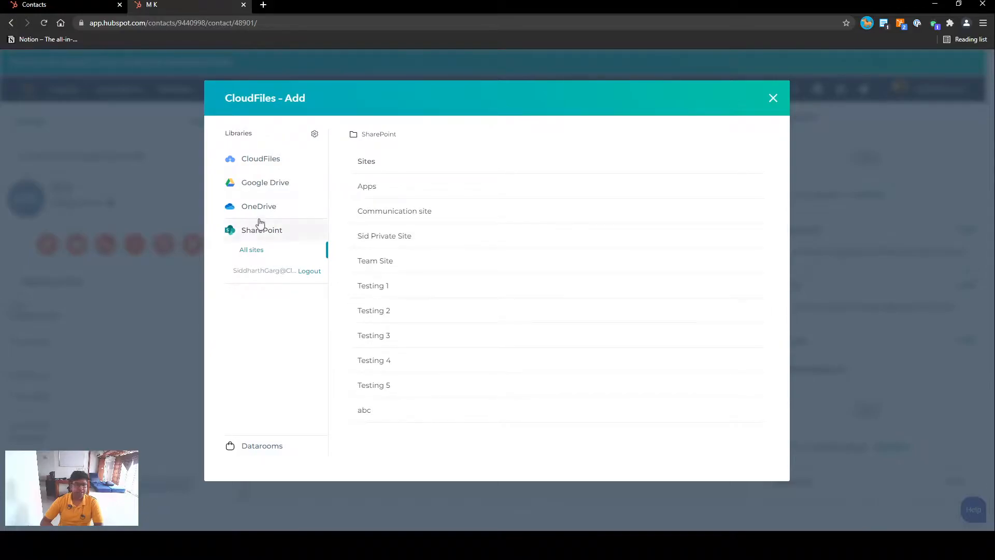
Step: Show the My drive files of the Google Drive library in the file picker
{"action": "left_click", "coordinate": [265, 183]}
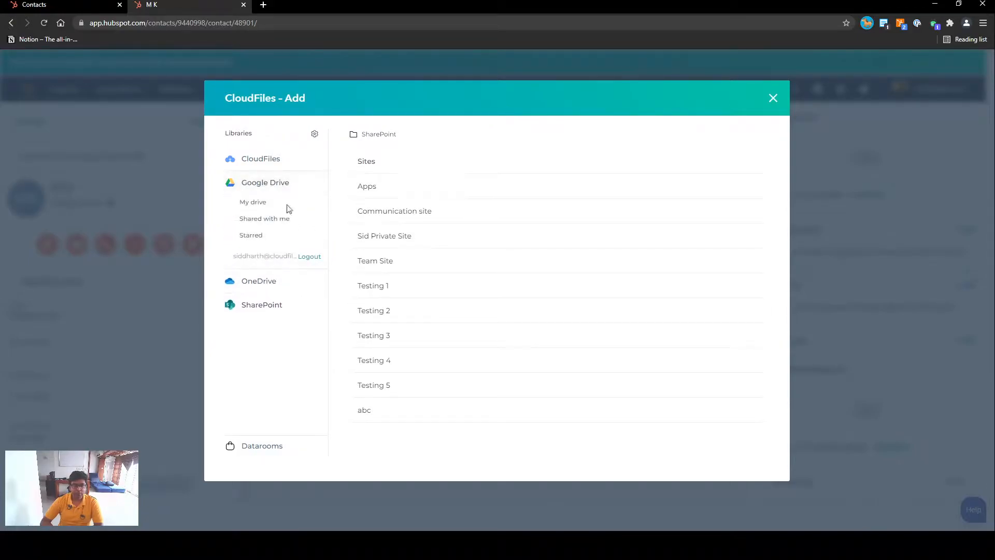
{"action": "left_click", "coordinate": [254, 204]}
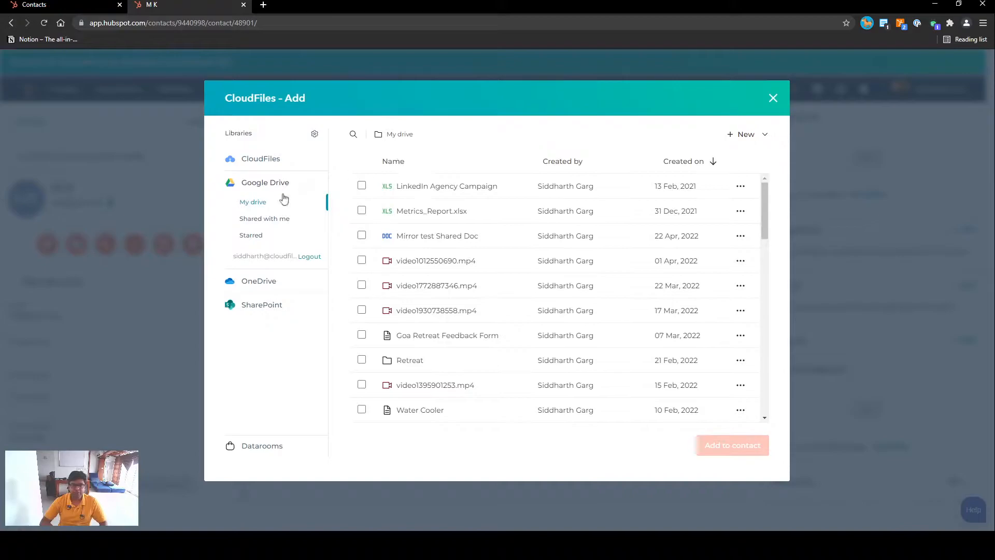
Step: Search My drive for "feature", select the "How To Share Sensitive PDF" document, and close the file picker without adding it
{"action": "left_click", "coordinate": [353, 136]}
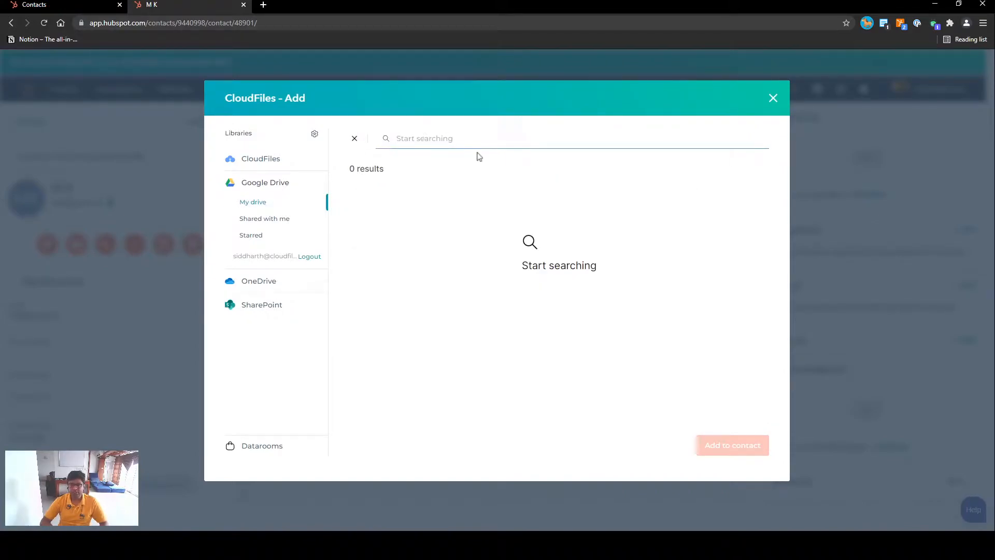
{"action": "type", "text": "feature"}
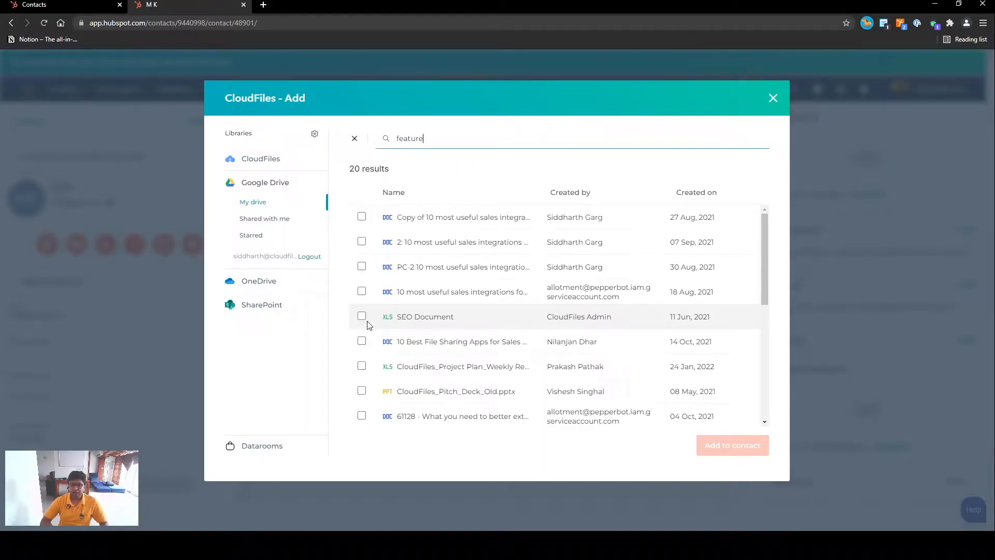
{"action": "scroll", "coordinate": [419, 339], "scroll_direction": "down", "scroll_amount": 1}
{"action": "scroll", "coordinate": [419, 340], "scroll_direction": "down", "scroll_amount": 5}
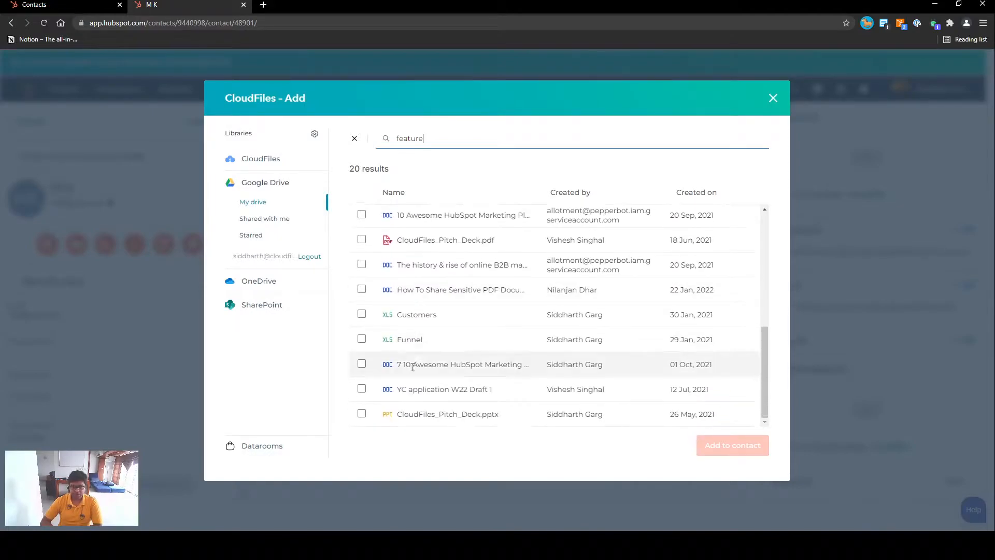
{"action": "left_click", "coordinate": [361, 290]}
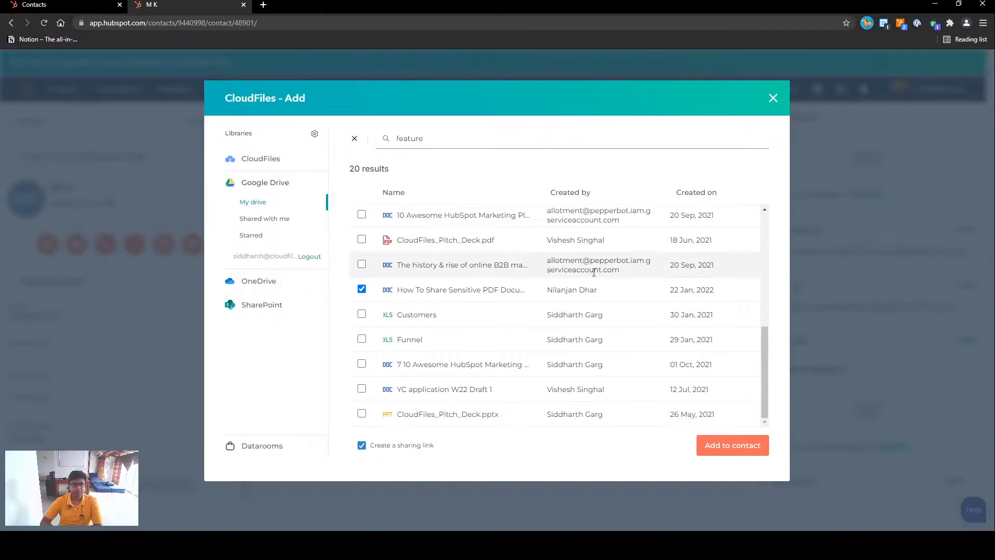
{"action": "left_click", "coordinate": [773, 99]}
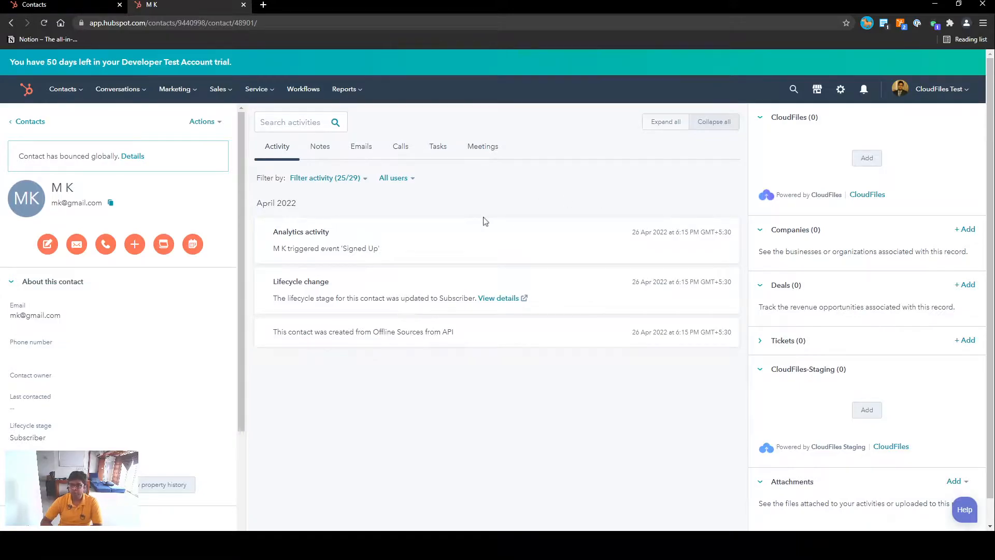
Step: Attach the Mirror test Shared Doc file and the Retreat folder from My drive to the contact without creating a sharing link
{"action": "left_click", "coordinate": [866, 157]}
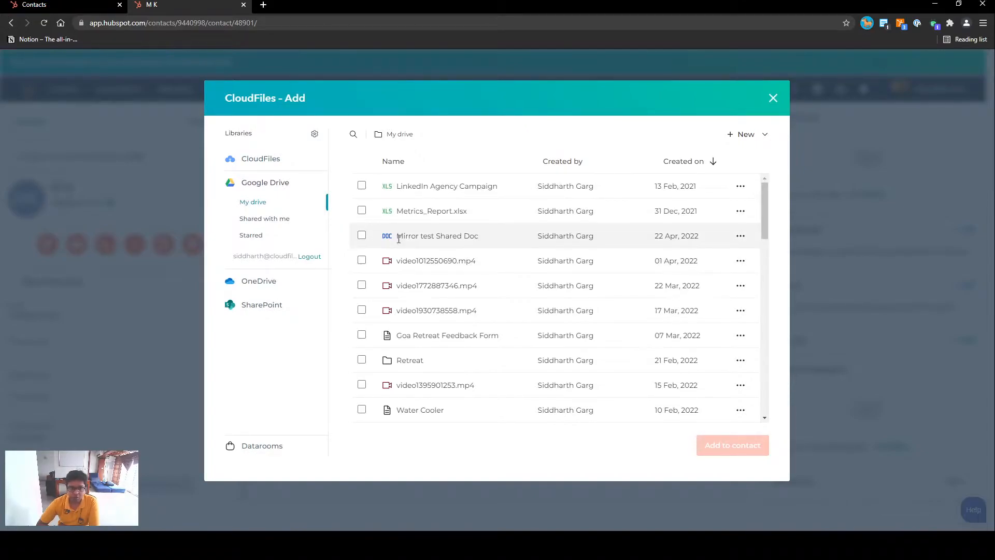
{"action": "left_click", "coordinate": [361, 236]}
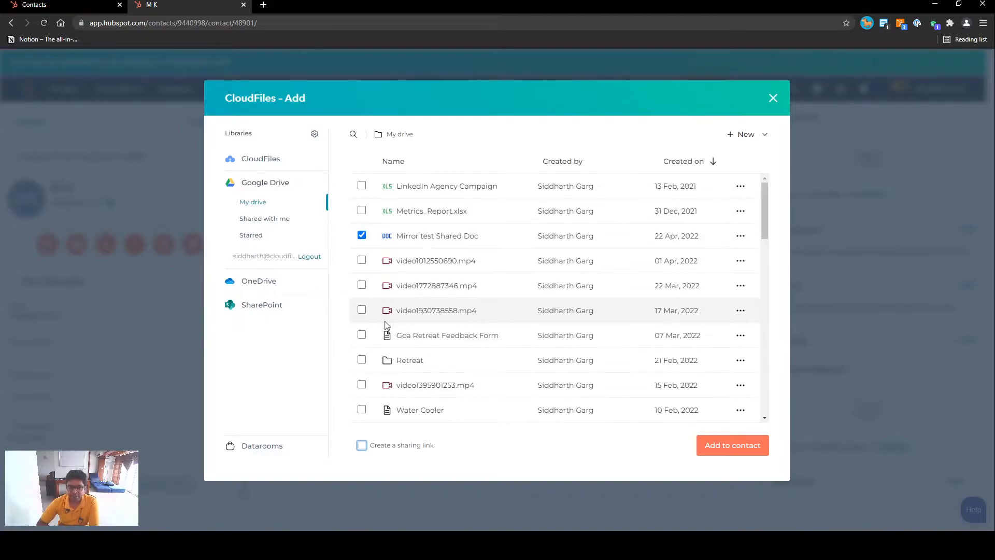
{"action": "left_click", "coordinate": [361, 360]}
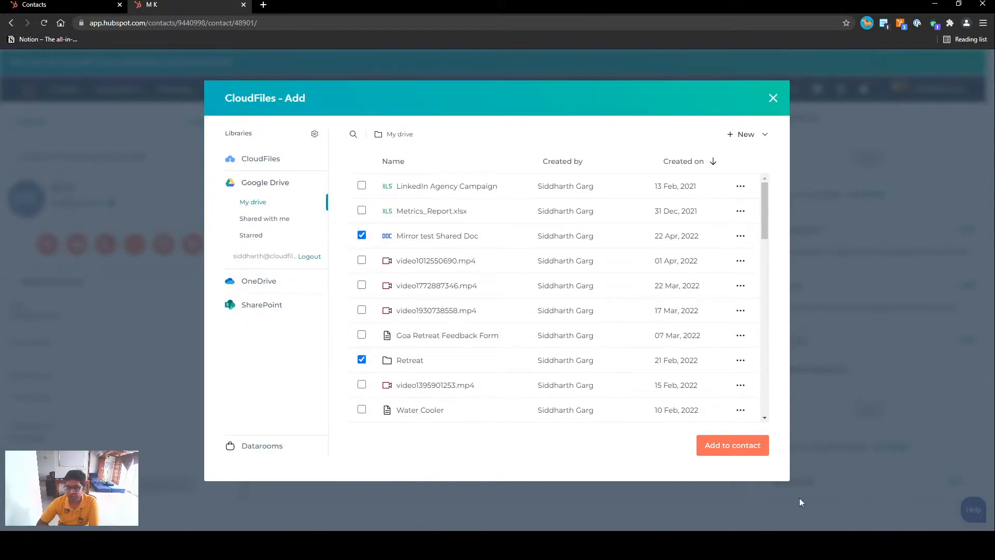
{"action": "left_click", "coordinate": [734, 449]}
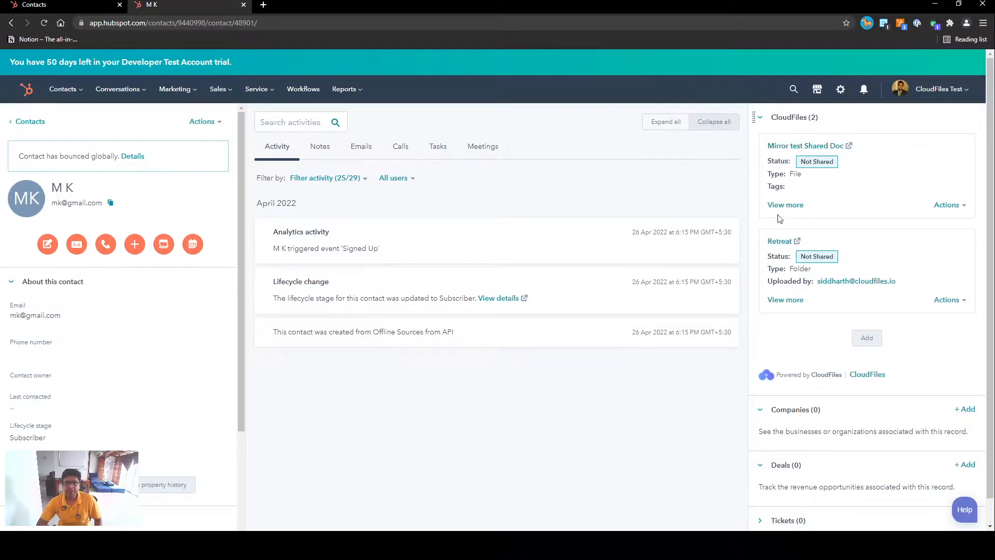
Step: Preview the attached Mirror test Shared Doc in its own browser tab and return to the contact record
{"action": "left_click", "coordinate": [787, 147]}
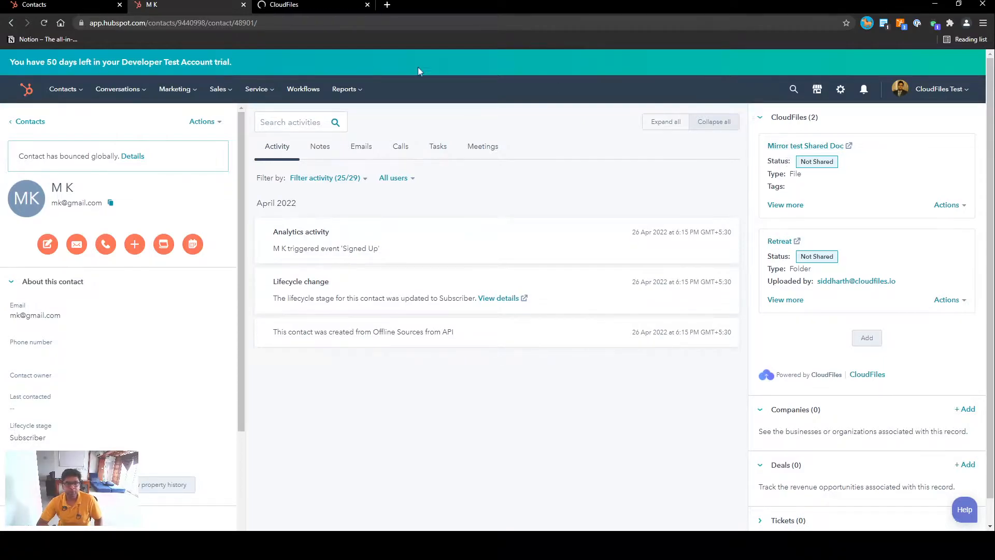
{"action": "left_click", "coordinate": [317, 4]}
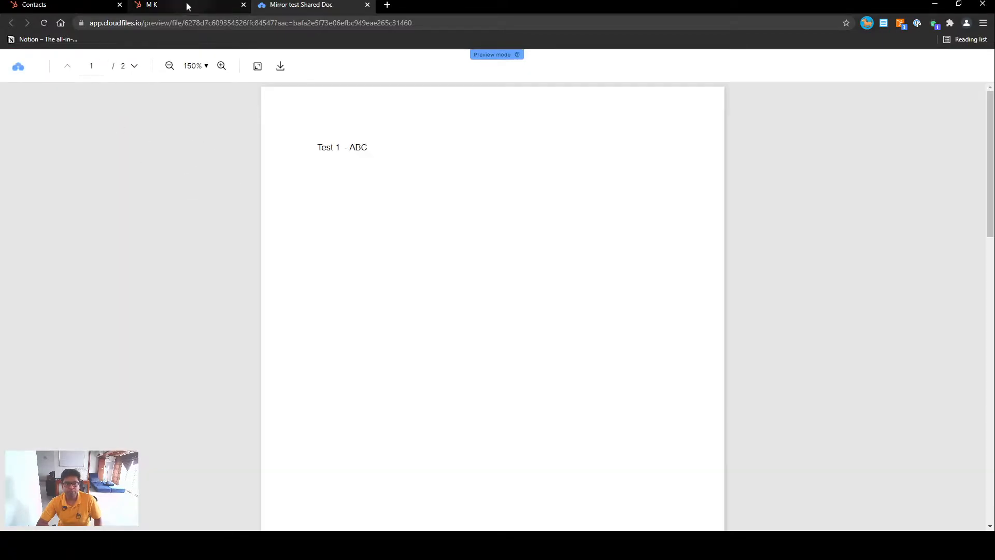
{"action": "left_click", "coordinate": [185, 2]}
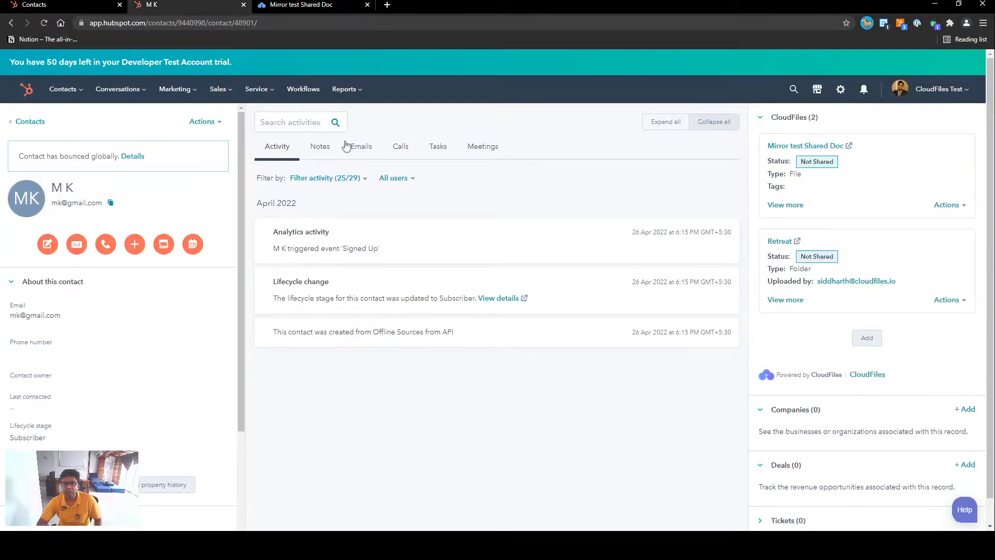
{"action": "left_click", "coordinate": [291, 3]}
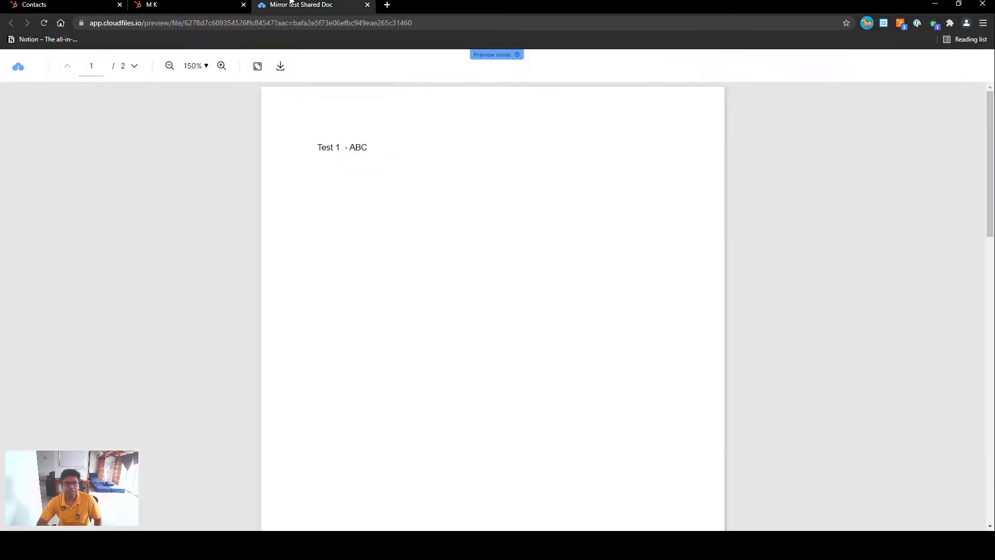
{"action": "left_click", "coordinate": [194, 5]}
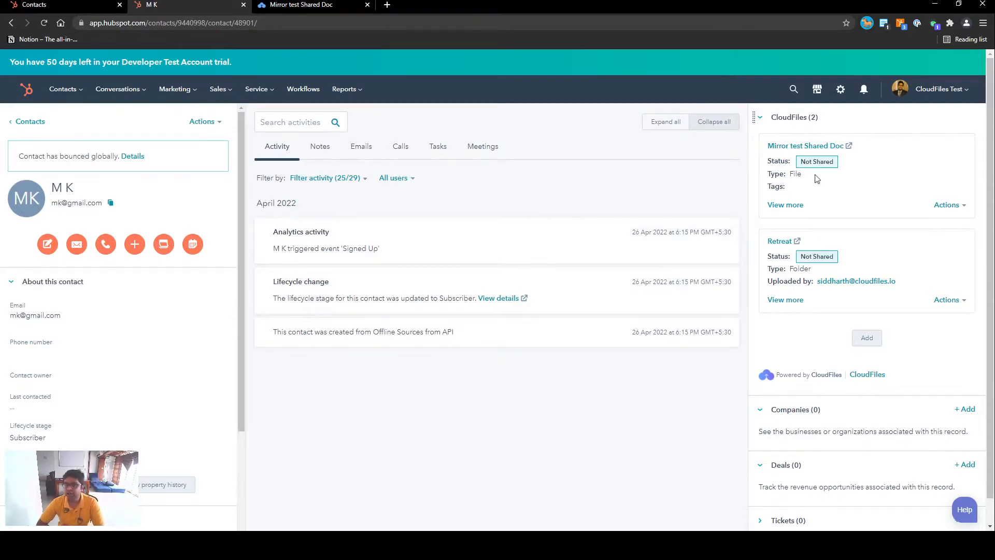
Step: Share the attached Mirror test Shared Doc from the contact record and copy its sharing link
{"action": "left_click", "coordinate": [958, 209]}
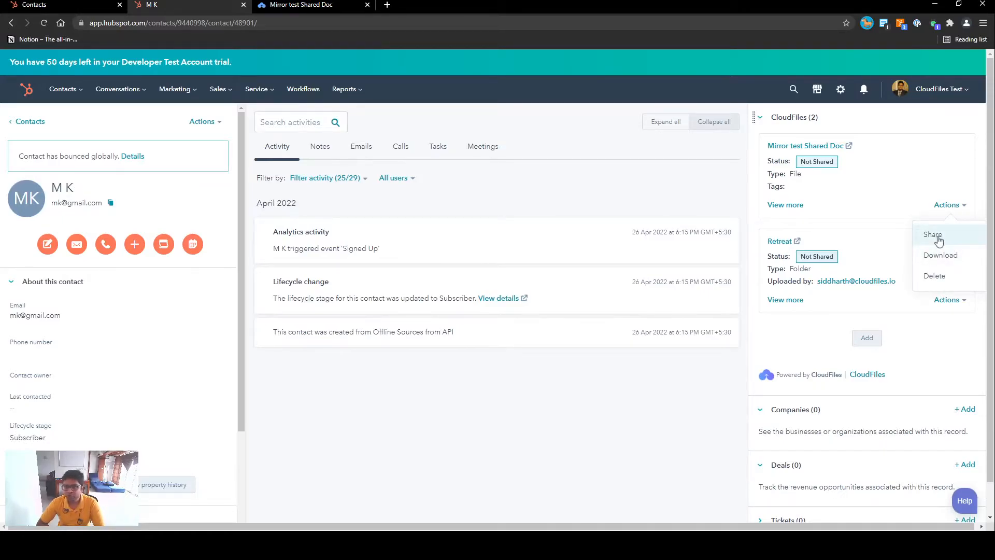
{"action": "left_click", "coordinate": [939, 241]}
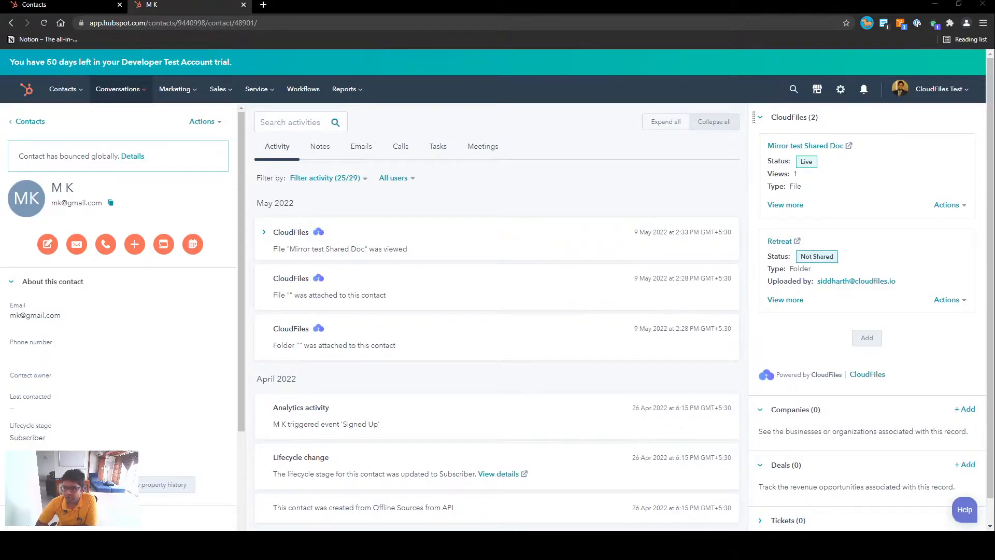
{"action": "left_click", "coordinate": [950, 205]}
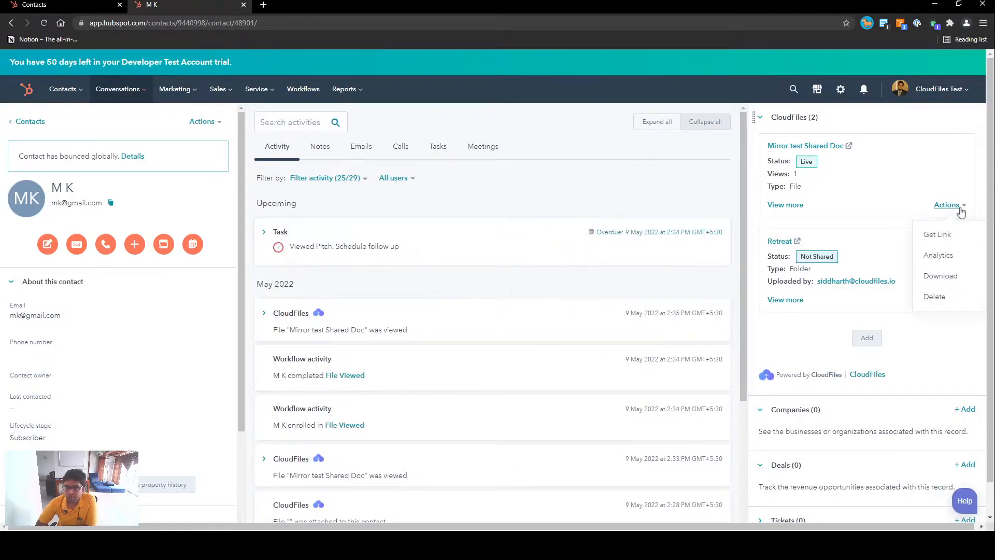
{"action": "left_click", "coordinate": [939, 235]}
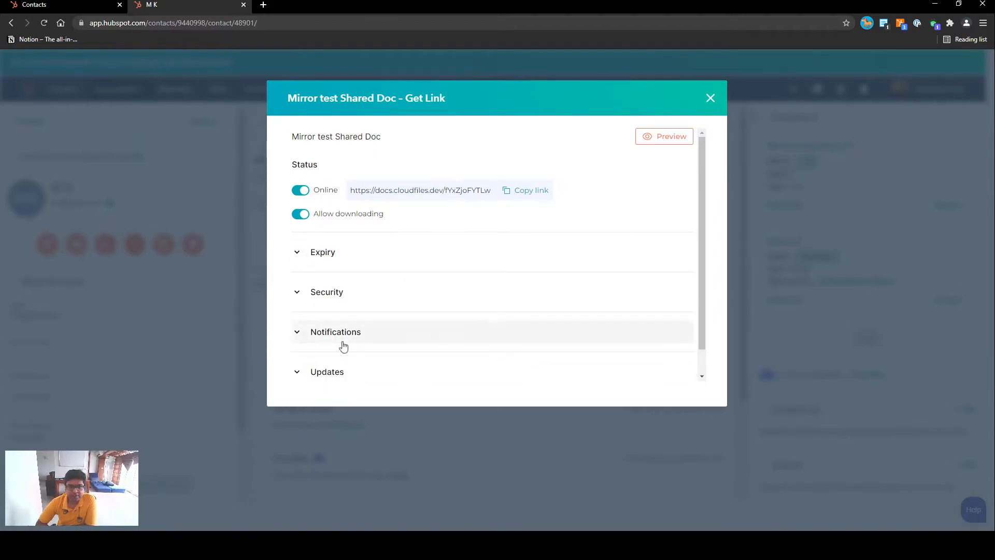
{"action": "left_click", "coordinate": [526, 191]}
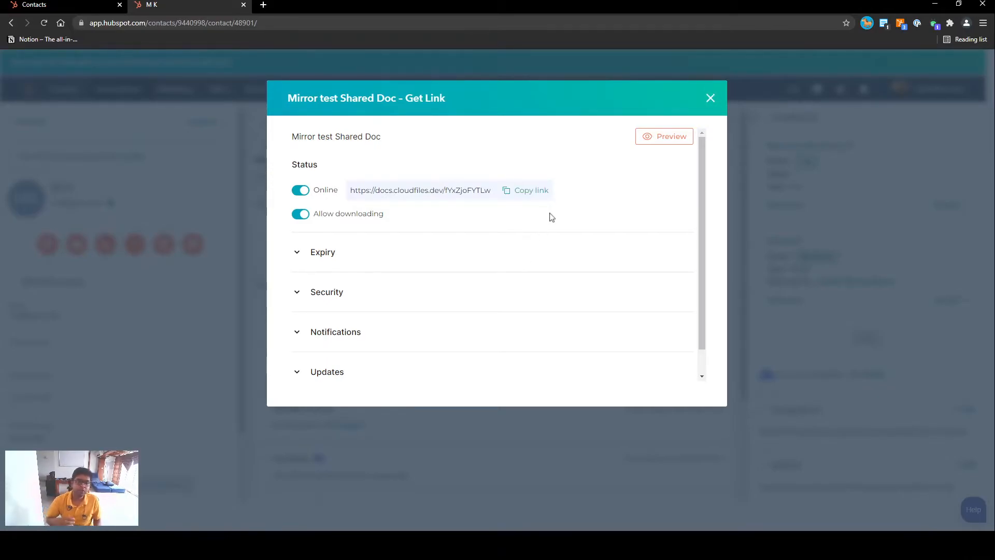
Step: Open the copied sharing link in a new browser tab and view the shared document through to page 2
{"action": "left_click", "coordinate": [263, 5]}
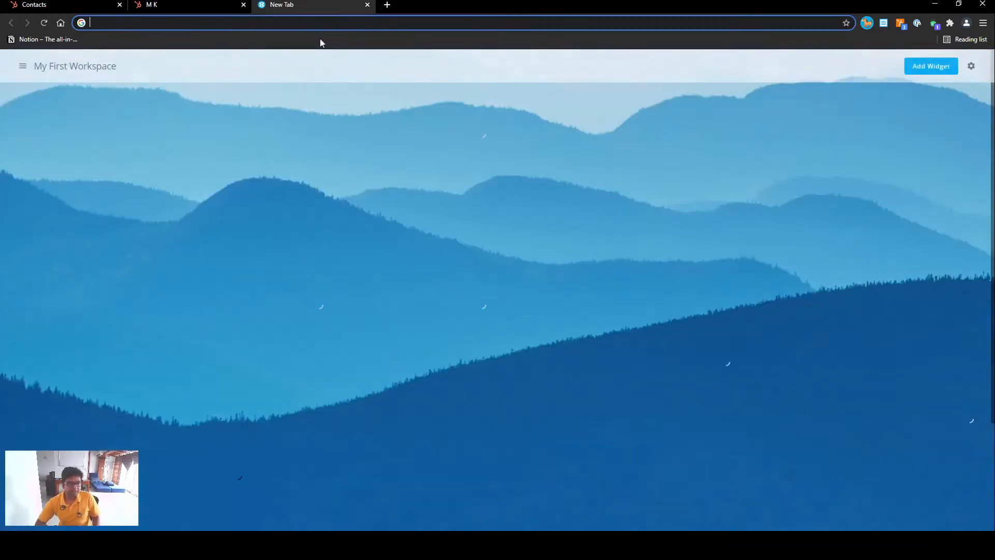
{"action": "key", "text": "ctrl+v"}
{"action": "key", "text": "Return"}
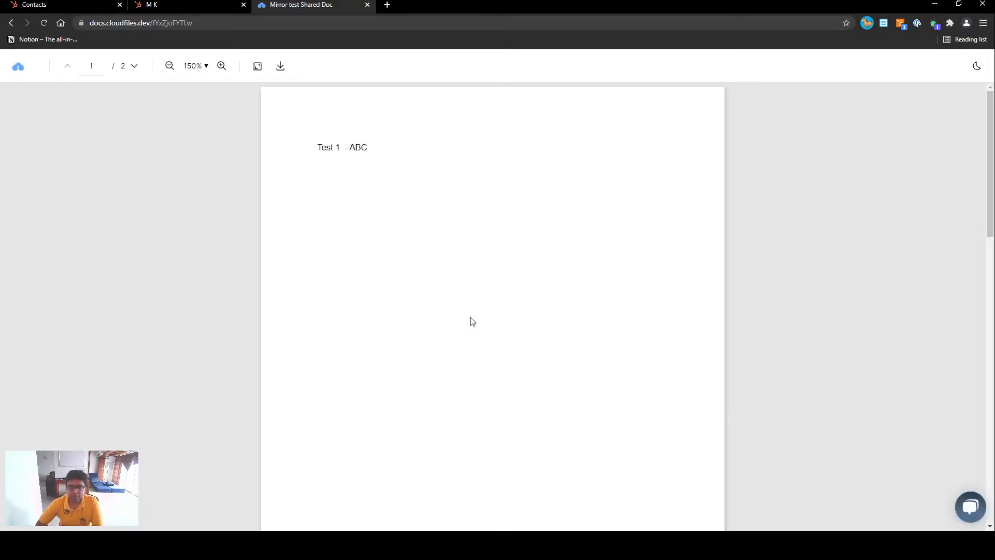
{"action": "scroll", "coordinate": [472, 321], "scroll_direction": "down", "scroll_amount": 5}
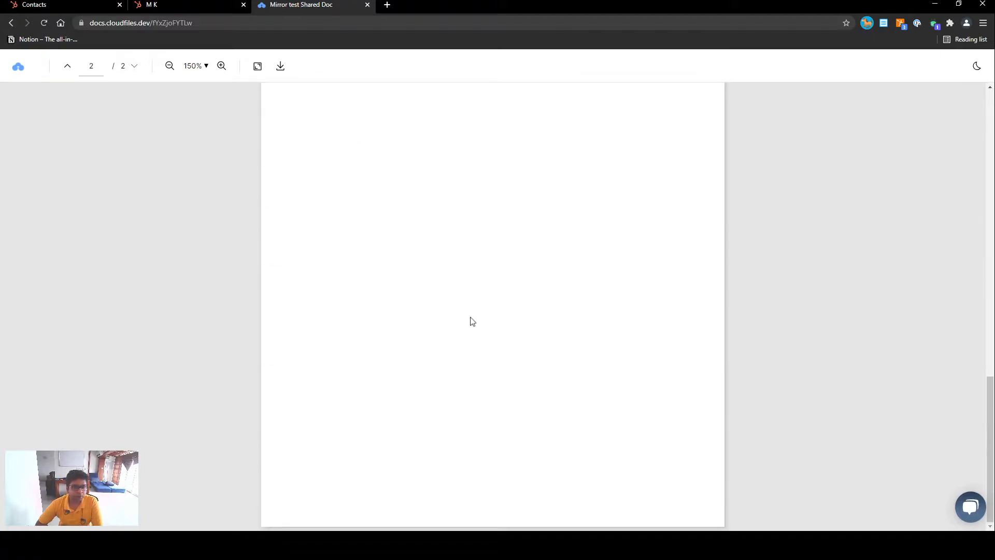
Step: Take the sharing link of Mirror test Shared Doc offline from the contact record and check the shared document's page
{"action": "scroll", "coordinate": [472, 321], "scroll_direction": "up", "scroll_amount": 5}
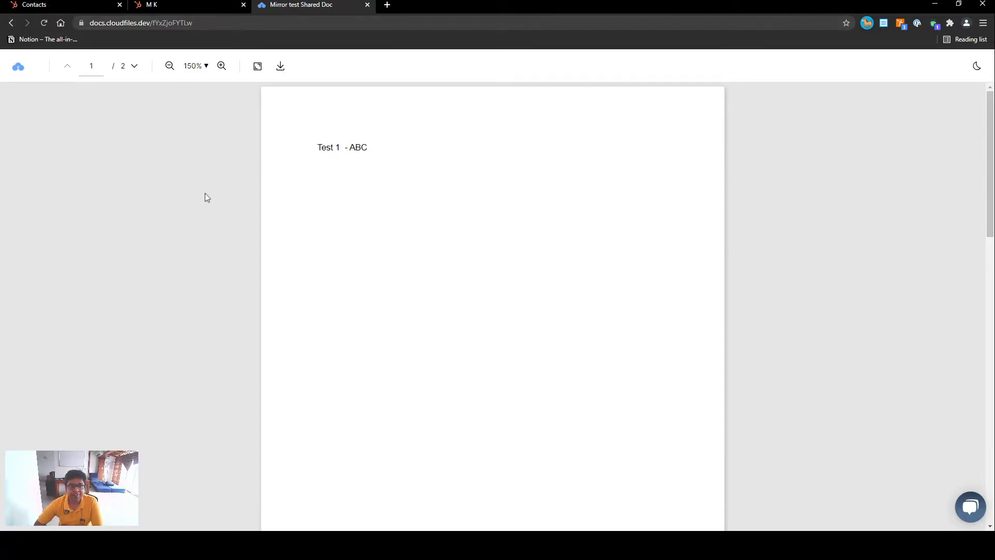
{"action": "left_click", "coordinate": [168, 4]}
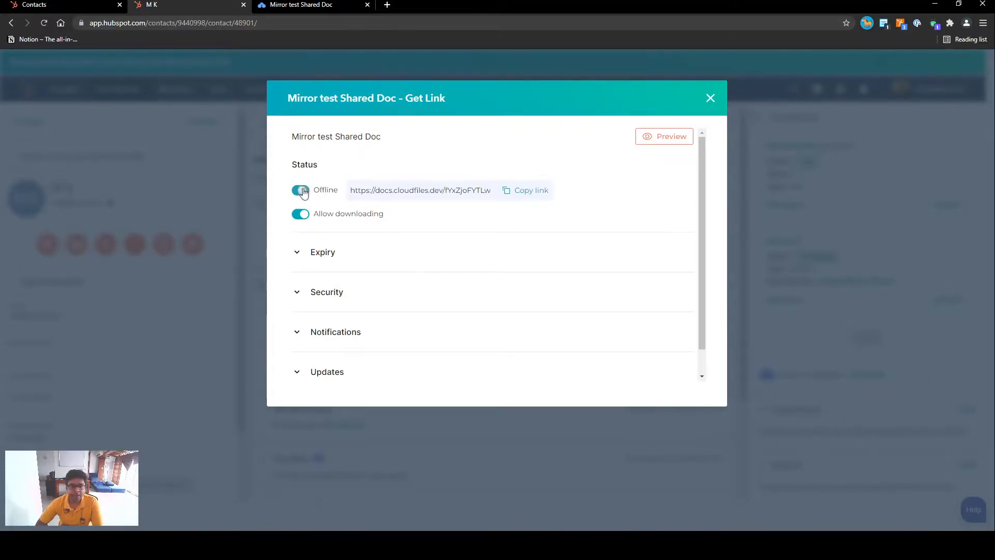
{"action": "left_click", "coordinate": [310, 5]}
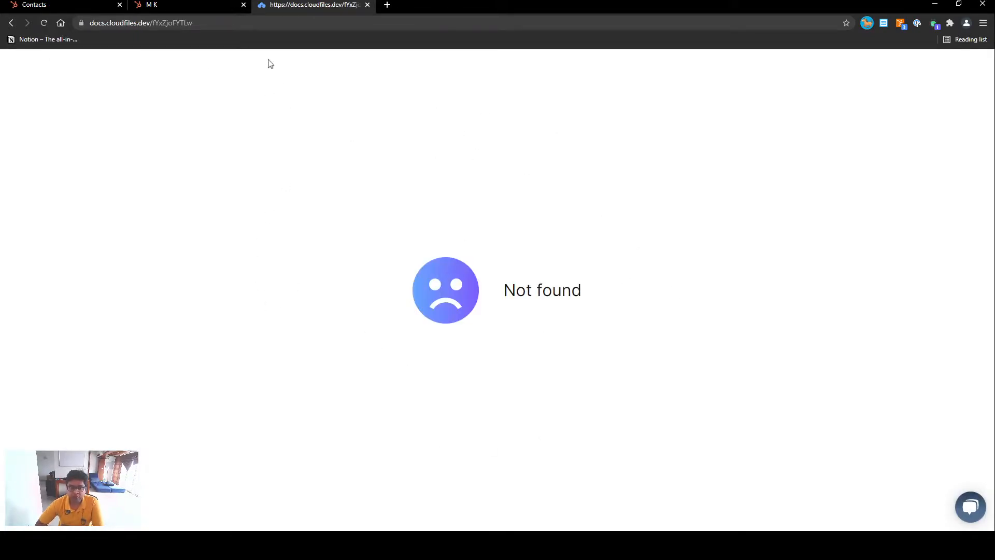
Step: Put the sharing link back online and check the document page against the link settings
{"action": "left_click", "coordinate": [204, 4]}
{"action": "left_click", "coordinate": [299, 192]}
{"action": "key", "text": "ctrl+Tab"}
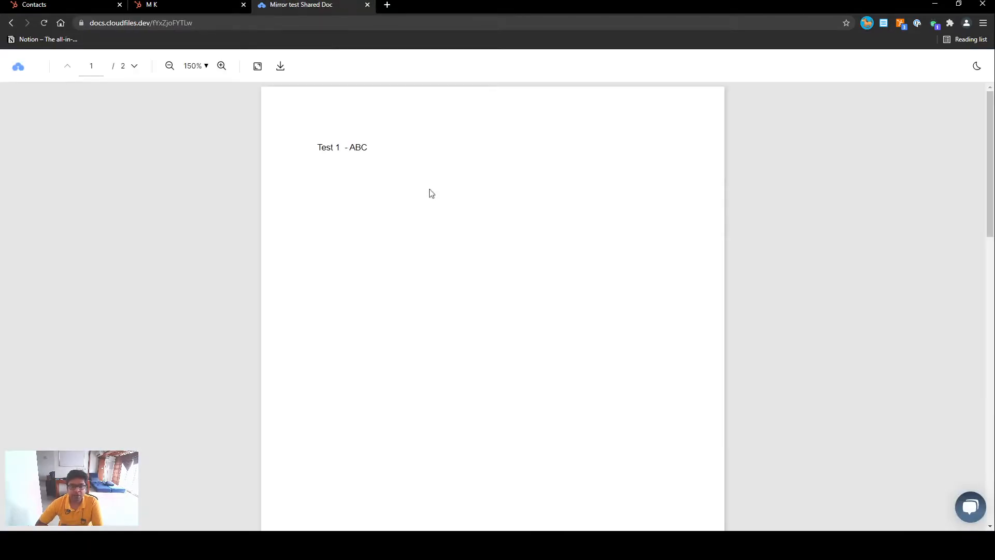
{"action": "left_click", "coordinate": [186, 4]}
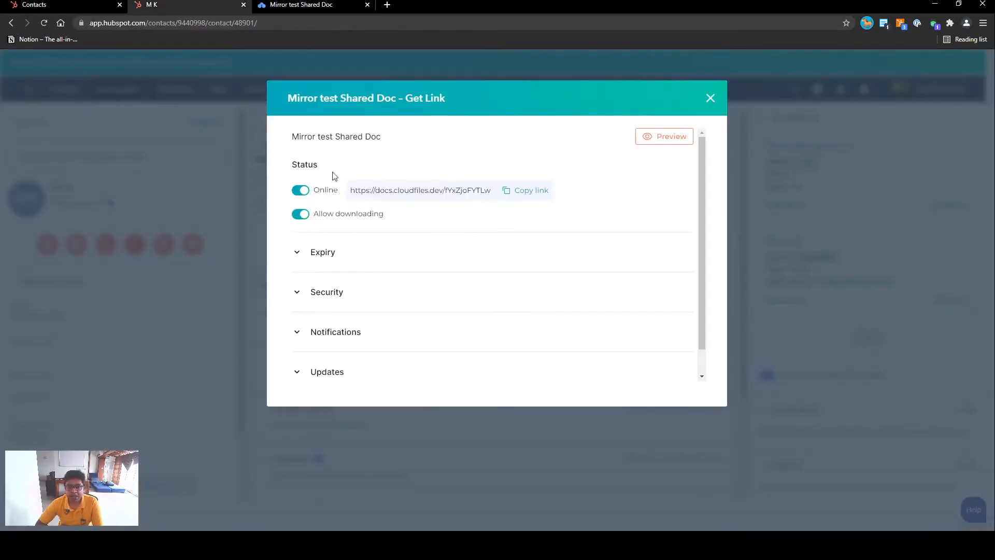
{"action": "left_click", "coordinate": [293, 5]}
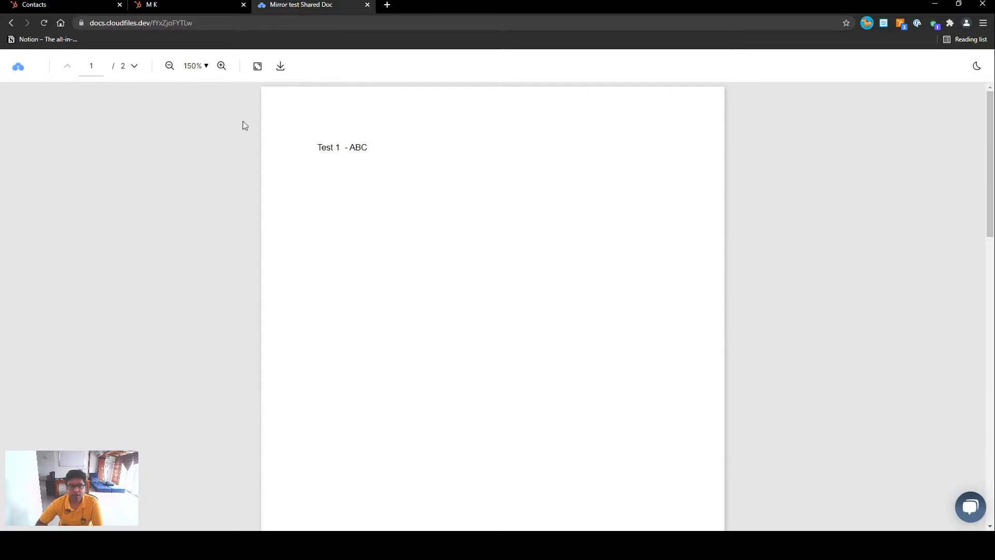
Step: Disallow downloading for the sharing link, check the shared document's page and return to the link settings
{"action": "left_click", "coordinate": [170, 5]}
{"action": "left_click", "coordinate": [299, 215]}
{"action": "key", "text": "ctrl+Tab"}
{"action": "left_click", "coordinate": [191, 5]}
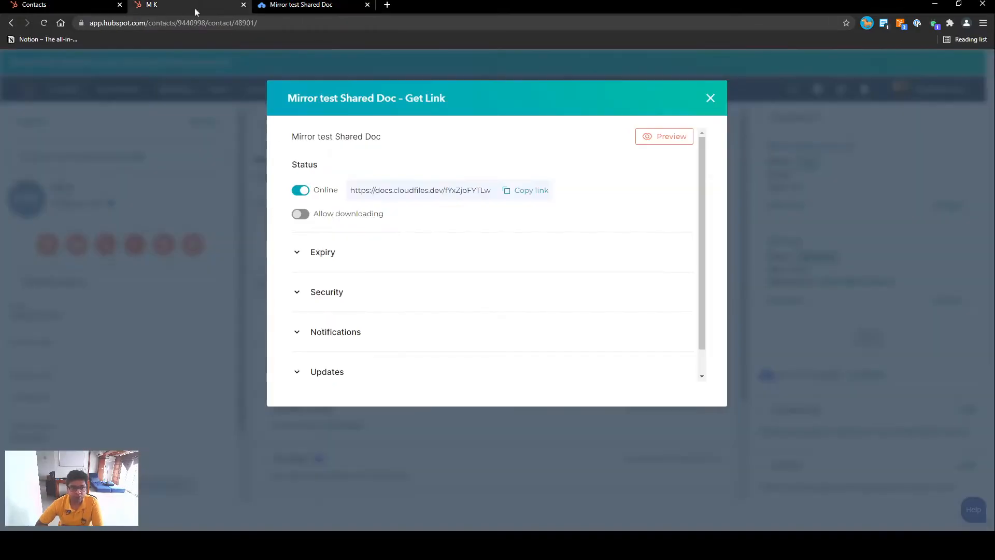
Step: Show the link's expiry options and turn on Require email in its security settings
{"action": "left_click", "coordinate": [323, 254]}
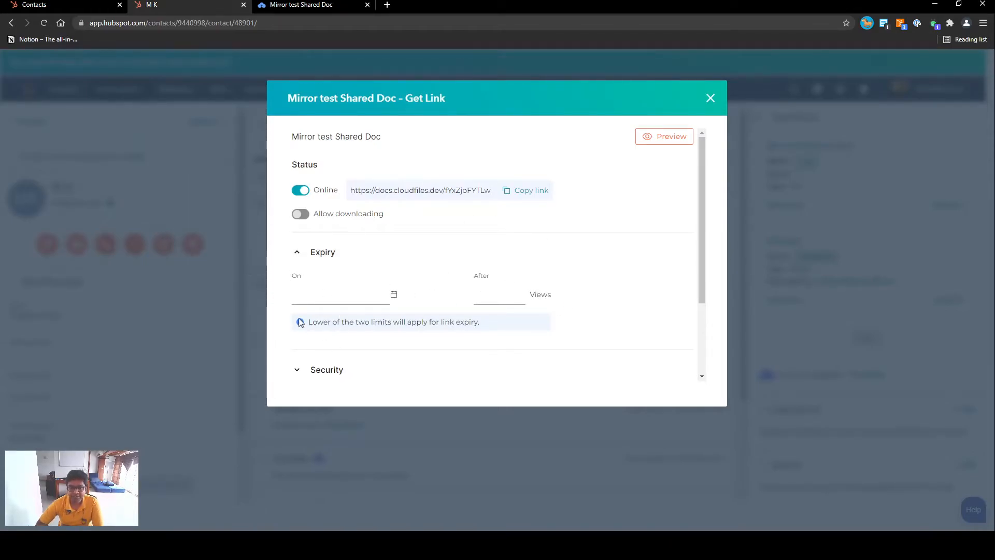
{"action": "scroll", "coordinate": [467, 311], "scroll_direction": "down", "scroll_amount": 2}
{"action": "left_click", "coordinate": [314, 275]}
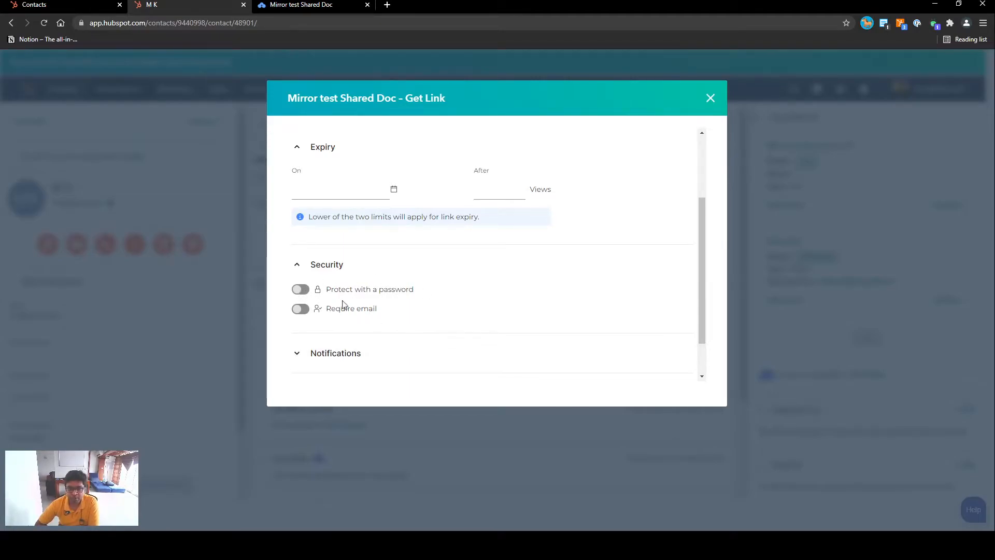
{"action": "left_click", "coordinate": [306, 311]}
{"action": "scroll", "coordinate": [409, 282], "scroll_direction": "down", "scroll_amount": 2}
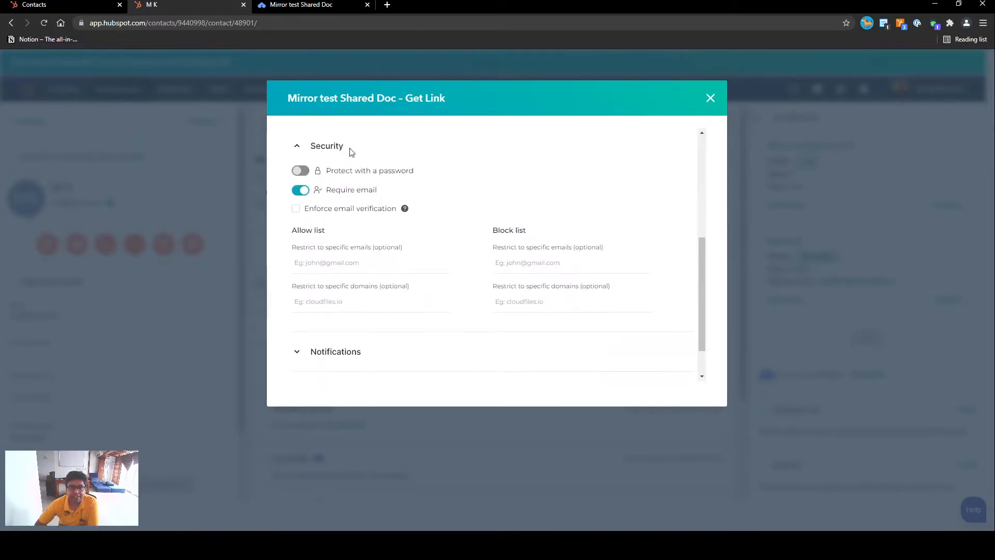
Step: Check the shared document's viewer information form and compare it with the link's email verification and allow and block list options
{"action": "left_click", "coordinate": [290, 5]}
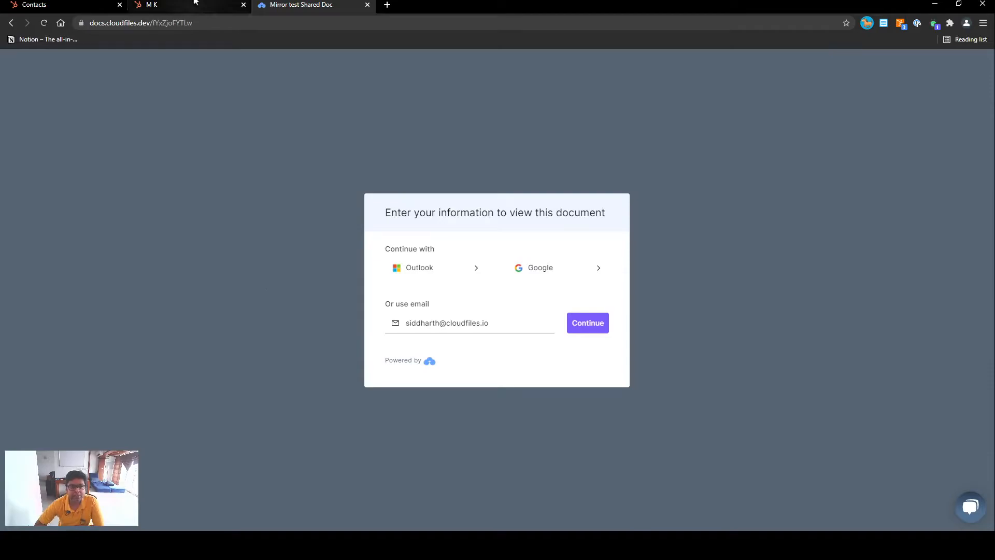
{"action": "left_click", "coordinate": [174, 2]}
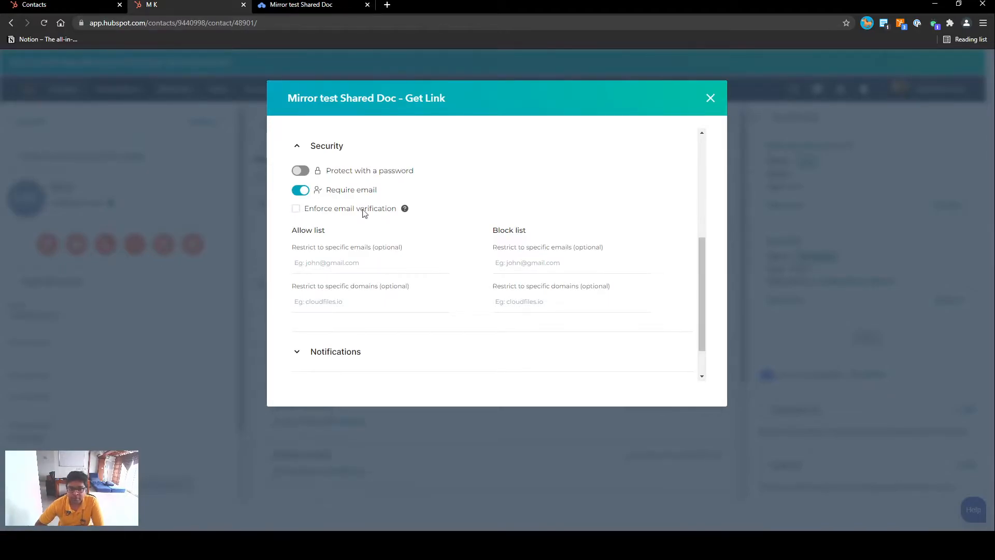
{"action": "left_click", "coordinate": [266, 4]}
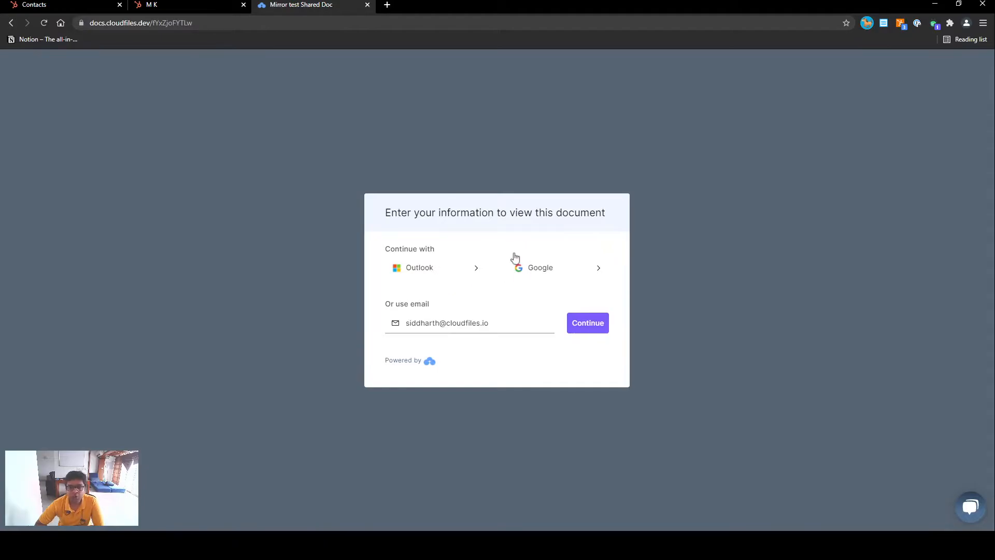
{"action": "left_click", "coordinate": [225, 3]}
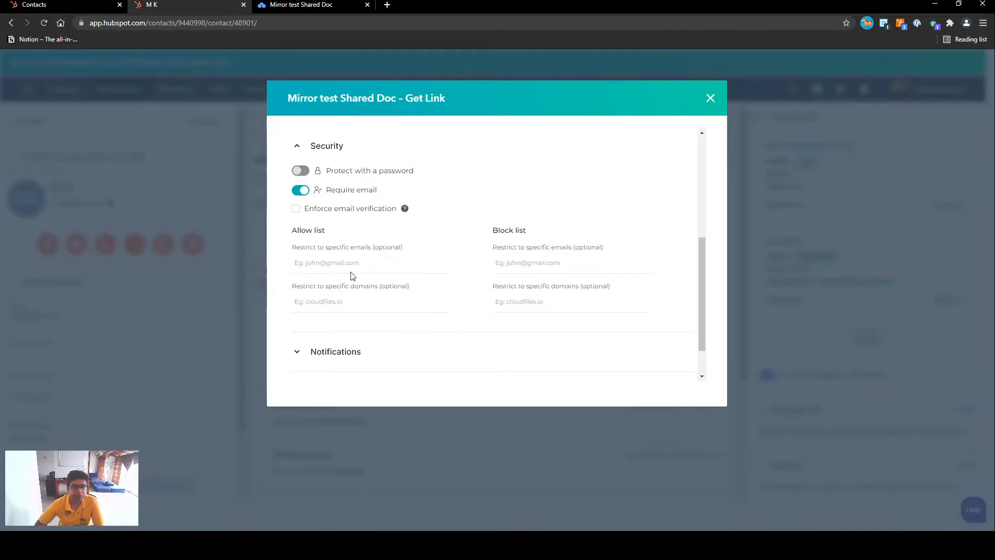
Step: Review the notification and update subscription options in the sharing link's settings
{"action": "scroll", "coordinate": [353, 276], "scroll_direction": "down", "scroll_amount": 1}
{"action": "left_click", "coordinate": [326, 306]}
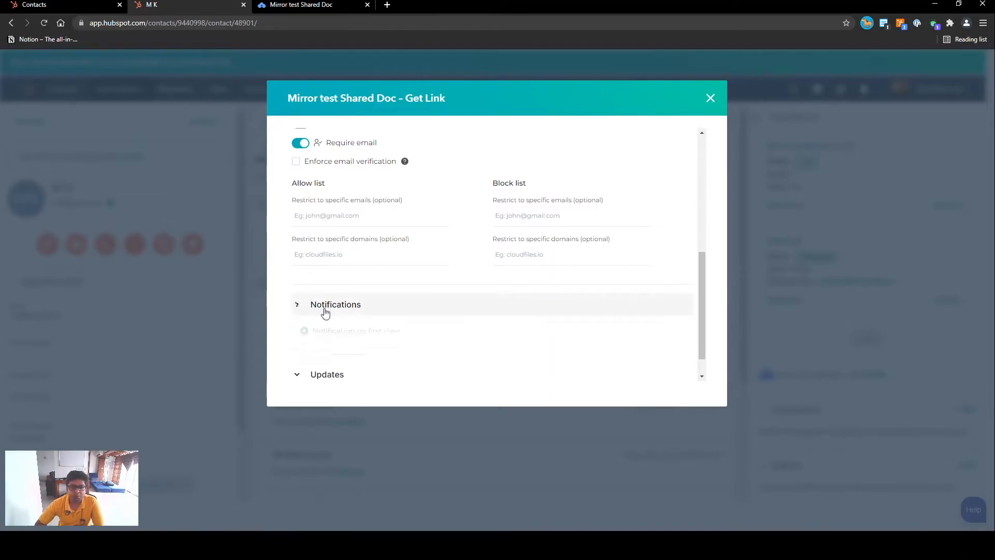
{"action": "scroll", "coordinate": [378, 326], "scroll_direction": "down", "scroll_amount": 1}
{"action": "scroll", "coordinate": [383, 334], "scroll_direction": "down", "scroll_amount": 1}
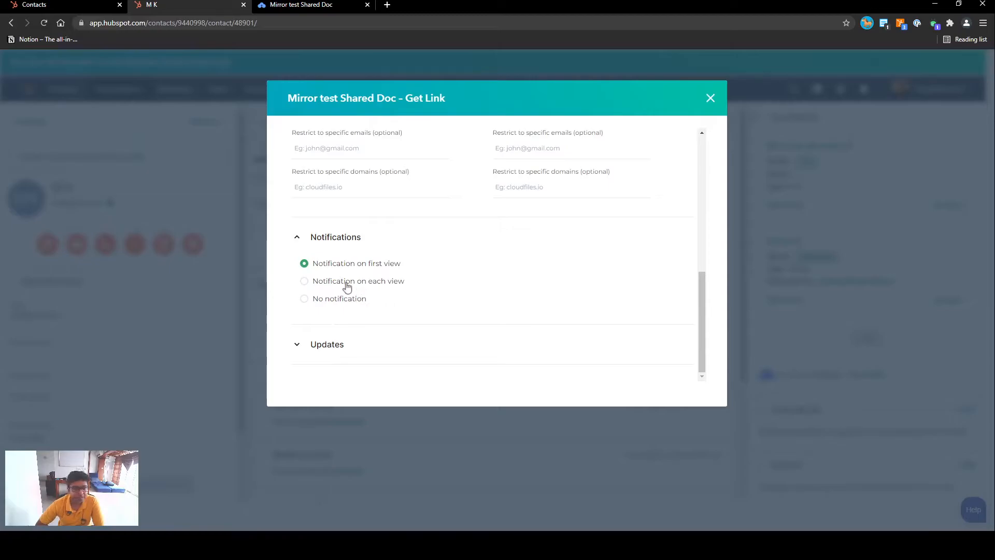
{"action": "left_click", "coordinate": [342, 342]}
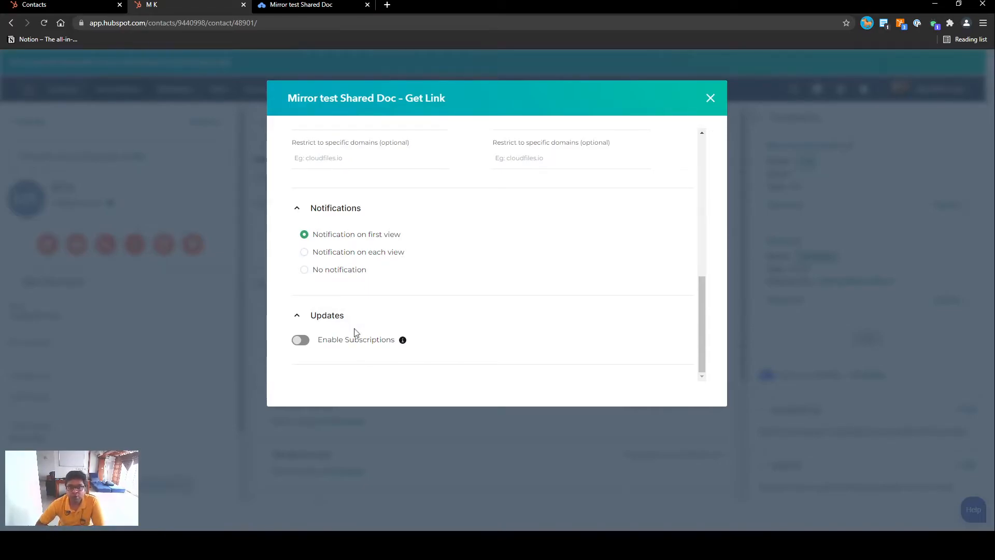
{"action": "scroll", "coordinate": [349, 269], "scroll_direction": "up", "scroll_amount": 7}
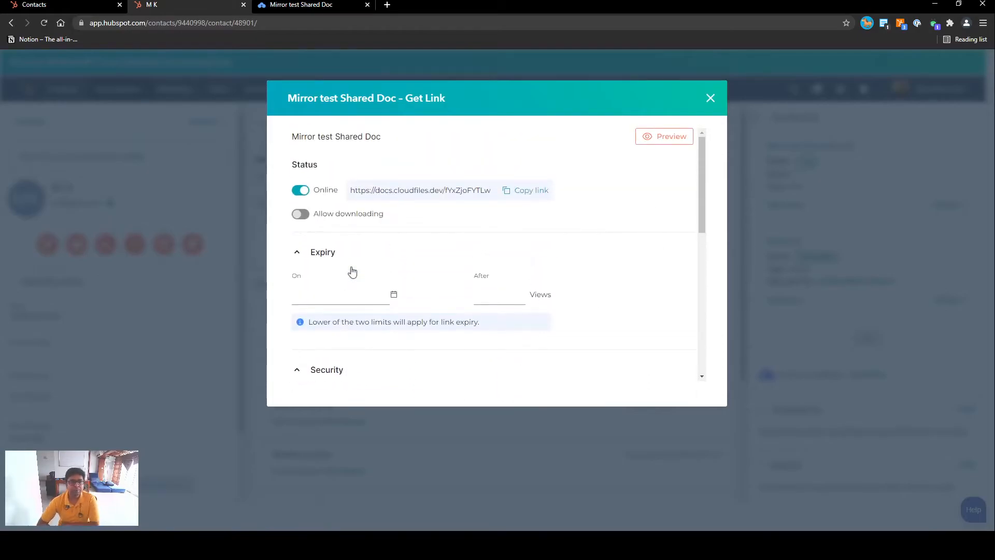
Step: Enter the shared document with the prefilled email address and open the CloudFiles Team chat
{"action": "left_click", "coordinate": [301, 6]}
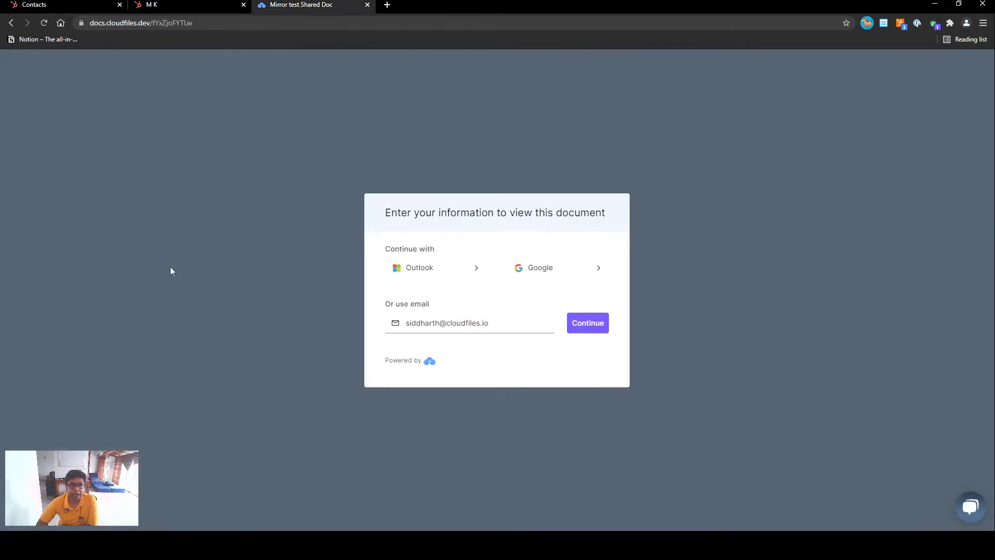
{"action": "left_click", "coordinate": [599, 325]}
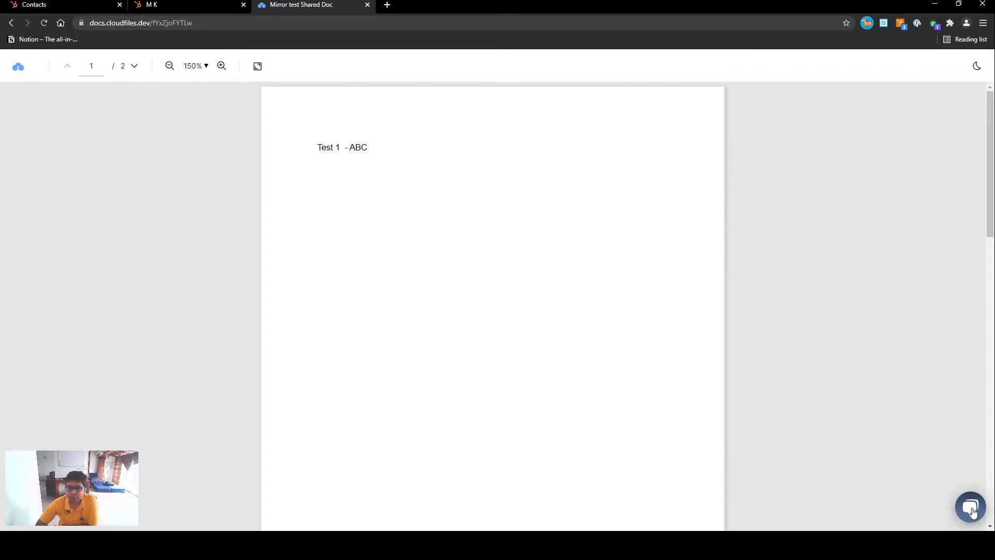
{"action": "left_click", "coordinate": [971, 510]}
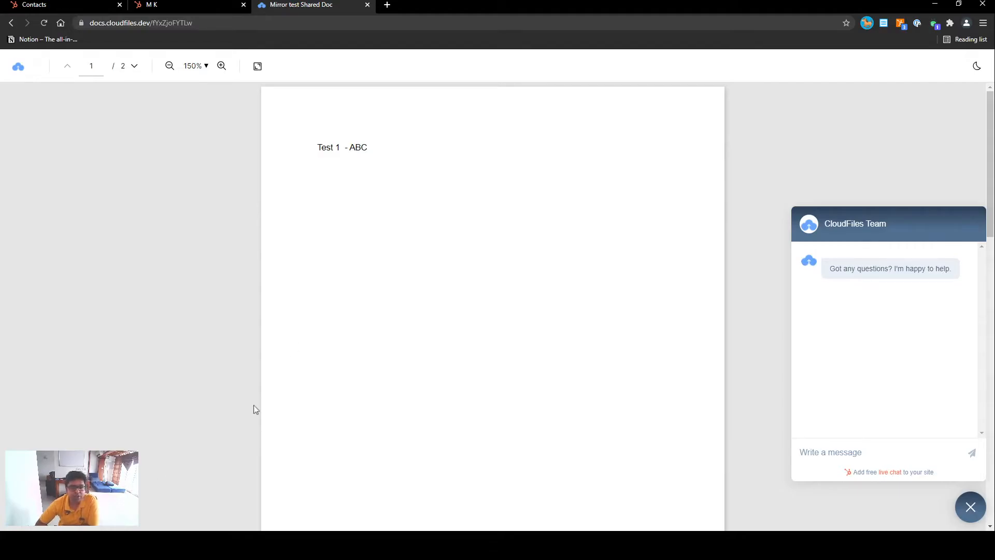
Step: Look through both pages of the shared document and review the link's expiry and security settings on the contact record
{"action": "scroll", "coordinate": [380, 378], "scroll_direction": "down", "scroll_amount": 10}
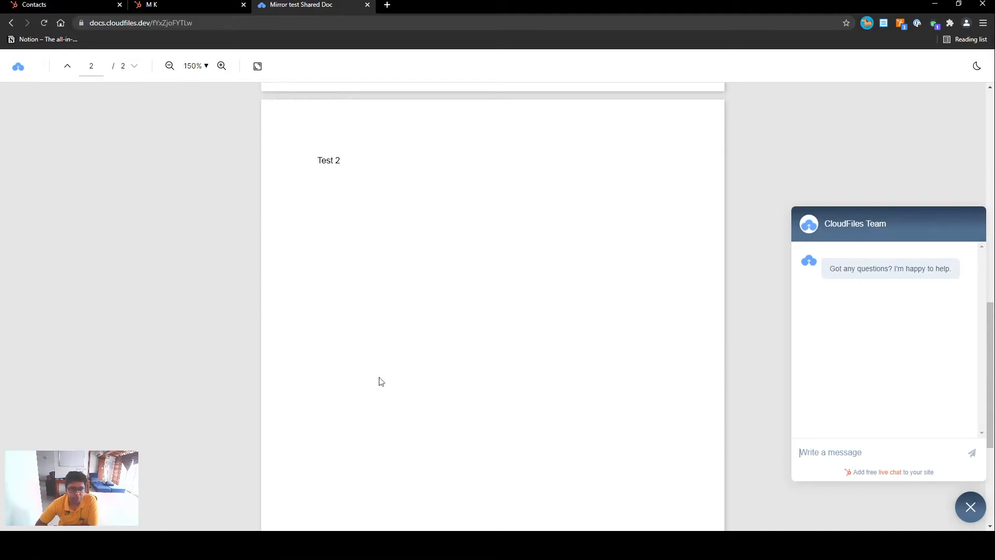
{"action": "scroll", "coordinate": [379, 384], "scroll_direction": "down", "scroll_amount": 1}
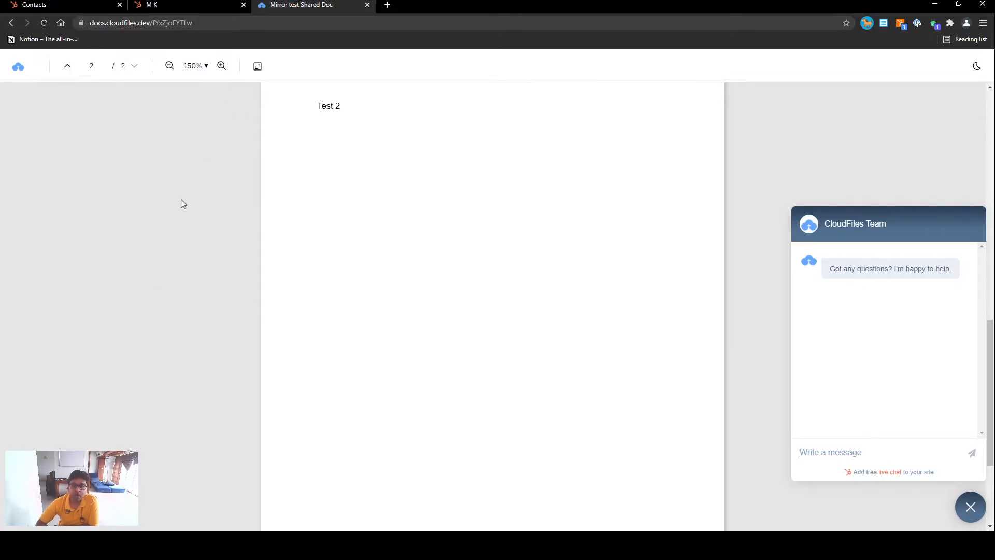
{"action": "left_click", "coordinate": [180, 11]}
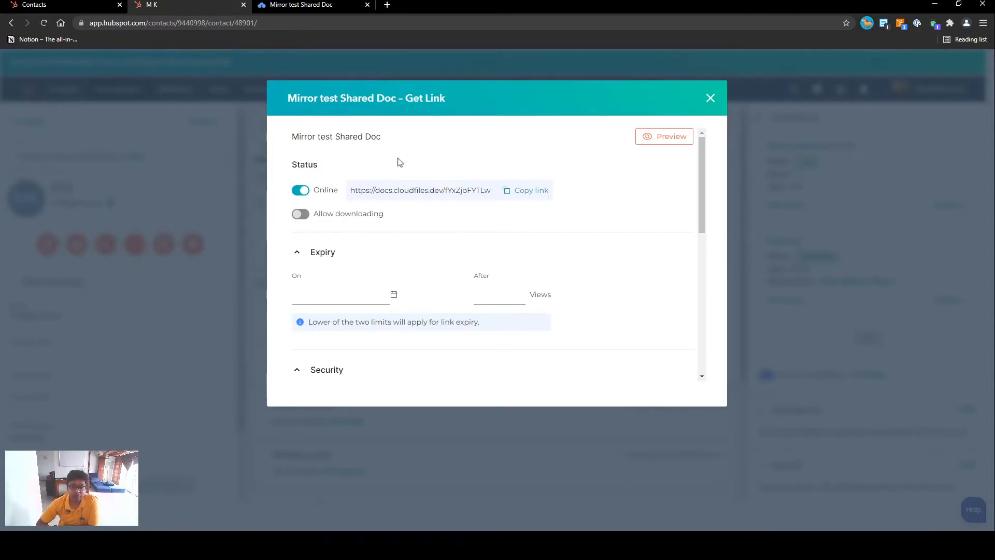
{"action": "scroll", "coordinate": [375, 293], "scroll_direction": "down", "scroll_amount": 2}
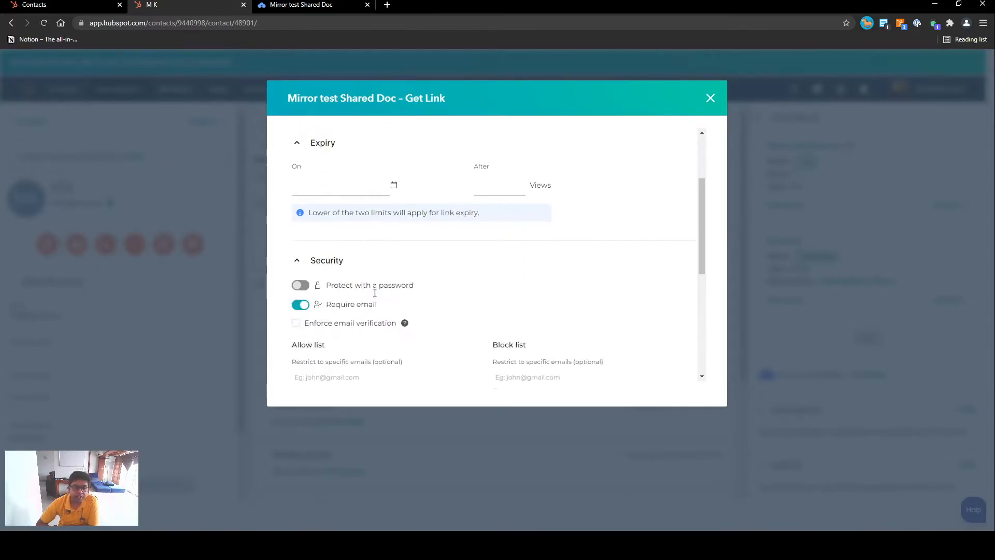
{"action": "scroll", "coordinate": [374, 293], "scroll_direction": "down", "scroll_amount": 3}
{"action": "scroll", "coordinate": [366, 273], "scroll_direction": "up", "scroll_amount": 4}
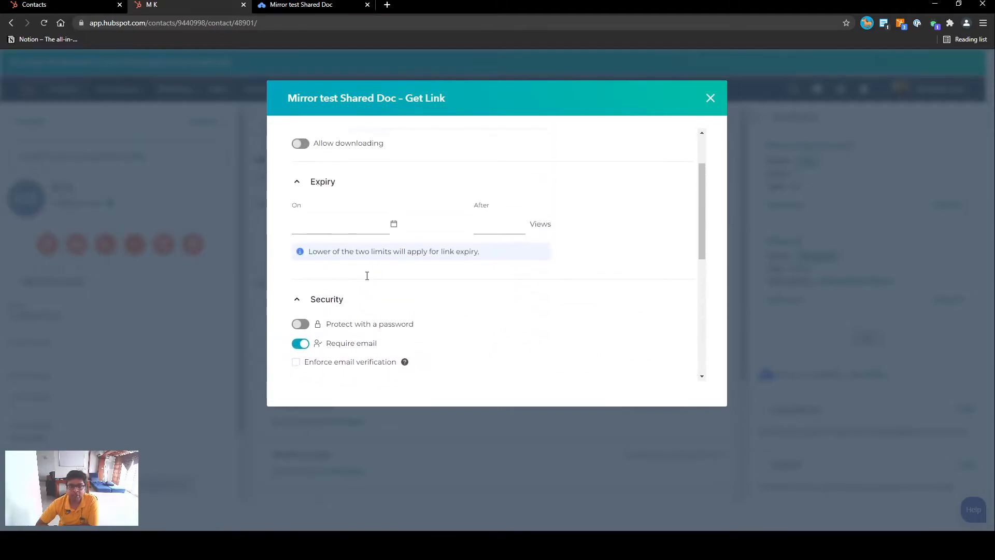
{"action": "left_click", "coordinate": [290, 7]}
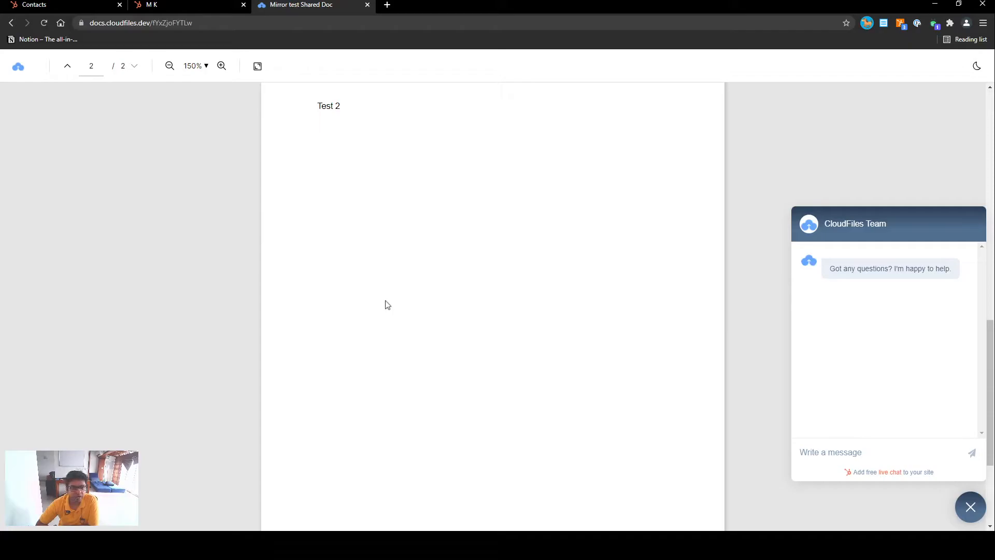
{"action": "scroll", "coordinate": [328, 255], "scroll_direction": "up", "scroll_amount": 10}
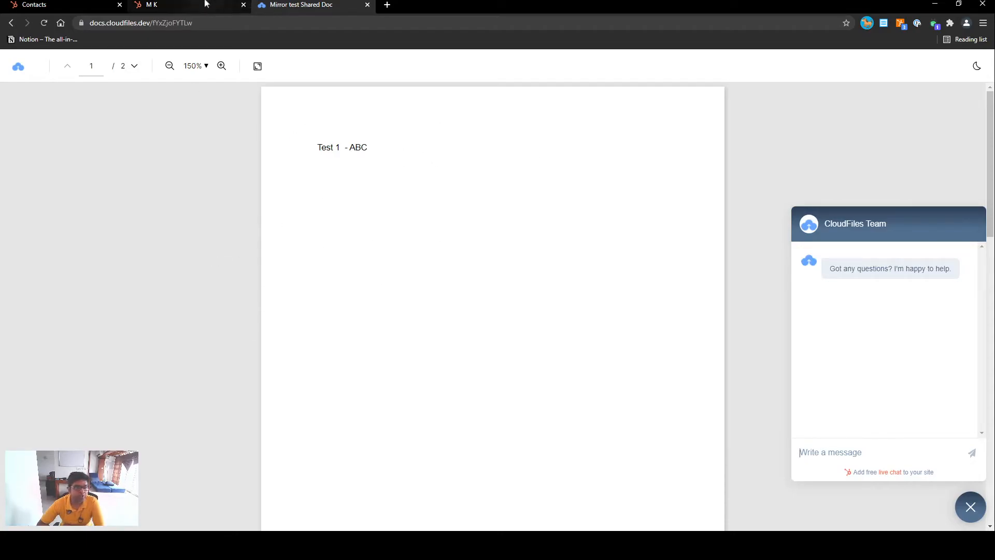
{"action": "scroll", "coordinate": [523, 231], "scroll_direction": "down", "scroll_amount": 10}
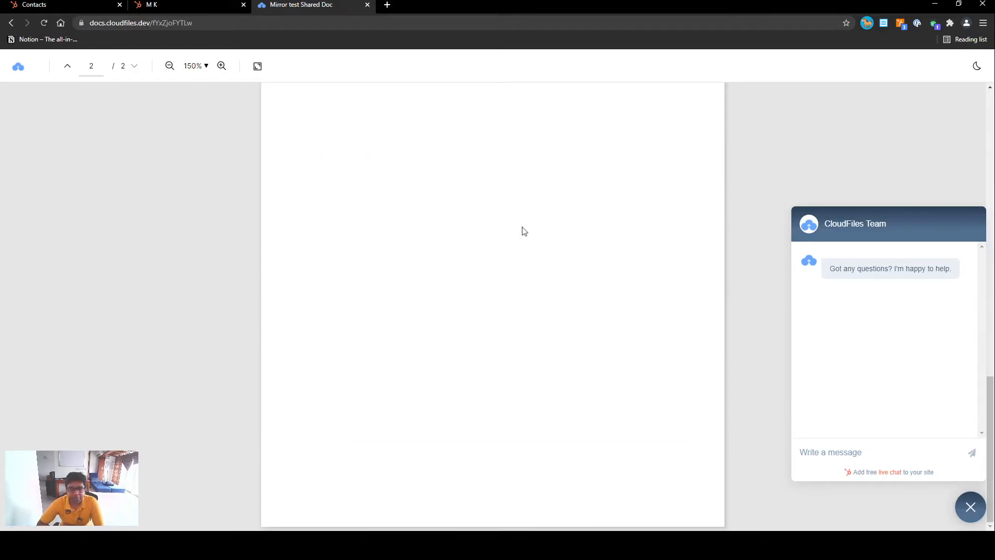
{"action": "scroll", "coordinate": [524, 231], "scroll_direction": "up", "scroll_amount": 10}
{"action": "scroll", "coordinate": [524, 231], "scroll_direction": "down", "scroll_amount": 4}
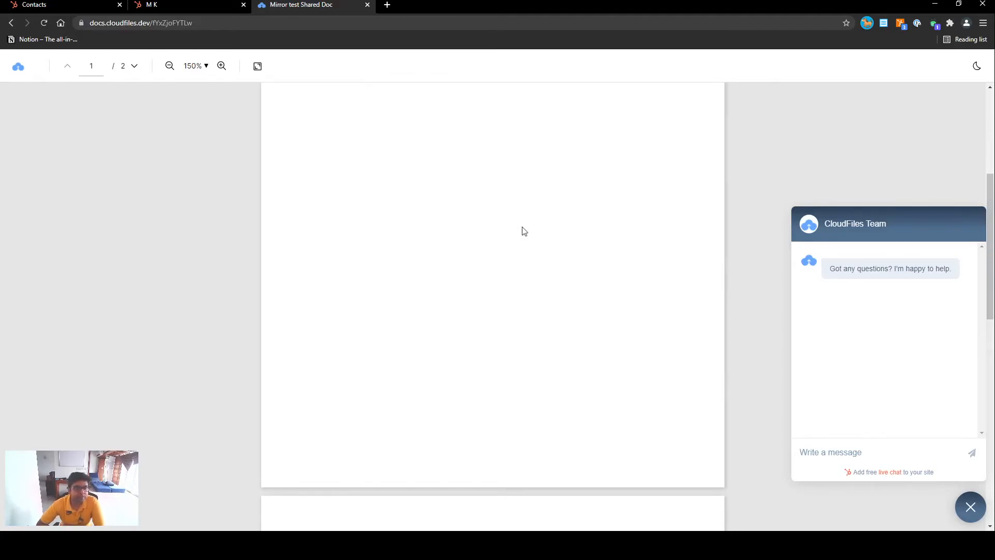
Step: Close the shared document and its link settings, and examine the Mirror test Shared Doc analytics, including the time spent on page 1
{"action": "left_click", "coordinate": [367, 5]}
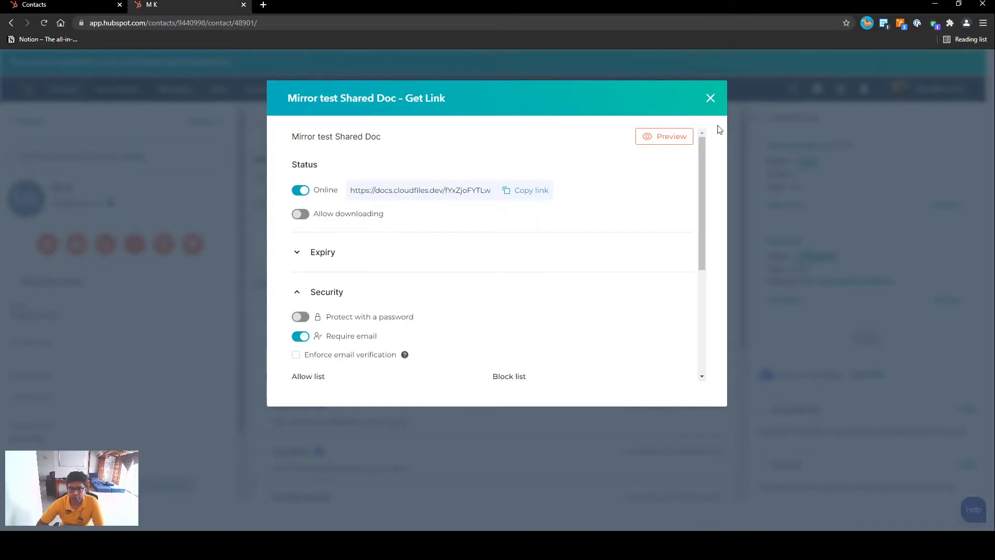
{"action": "left_click", "coordinate": [711, 98]}
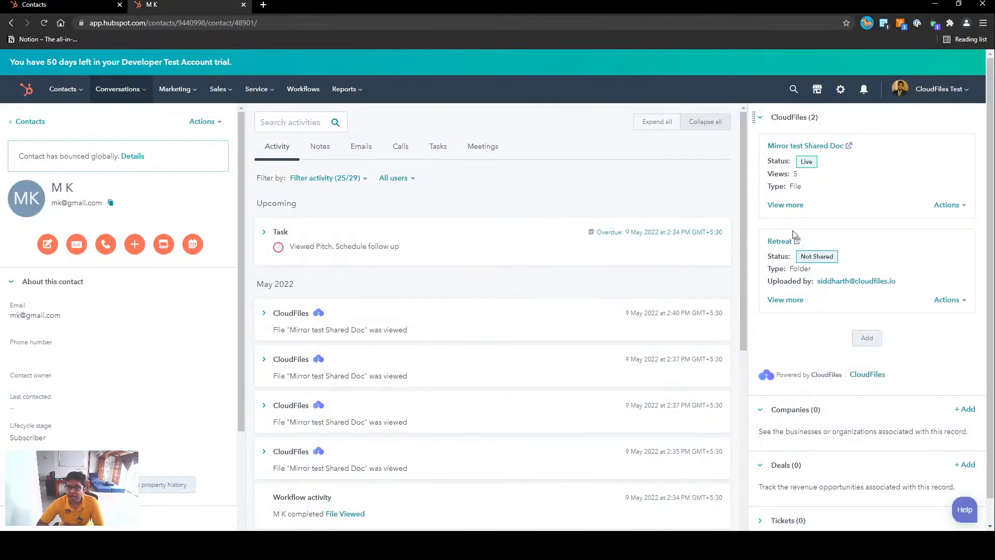
{"action": "left_click", "coordinate": [948, 205]}
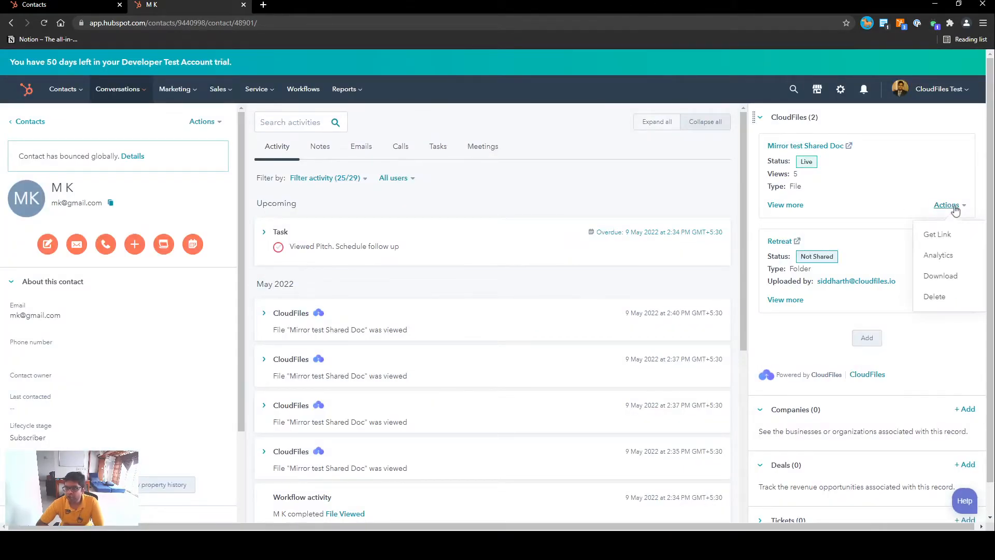
{"action": "left_click", "coordinate": [935, 258]}
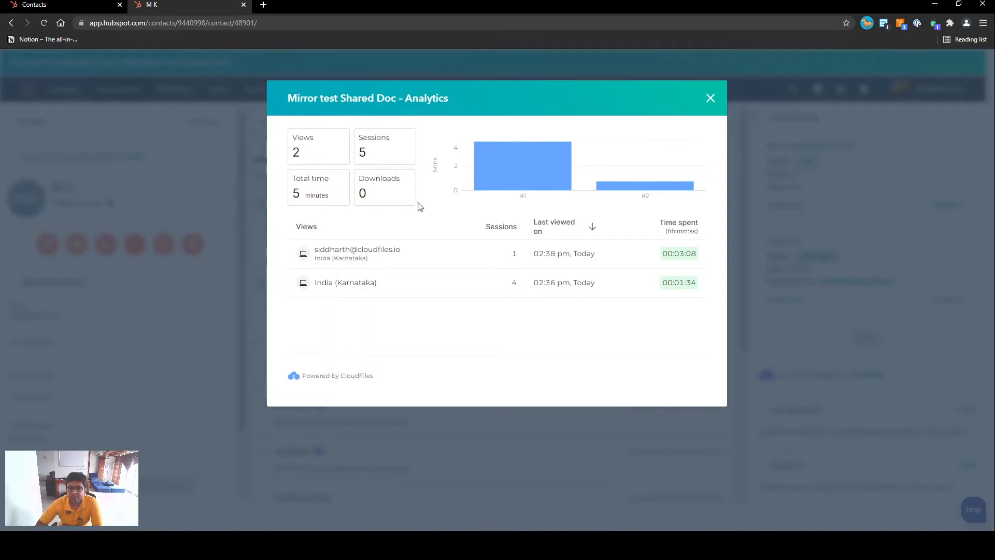
{"action": "mouse_move", "coordinate": [511, 153]}
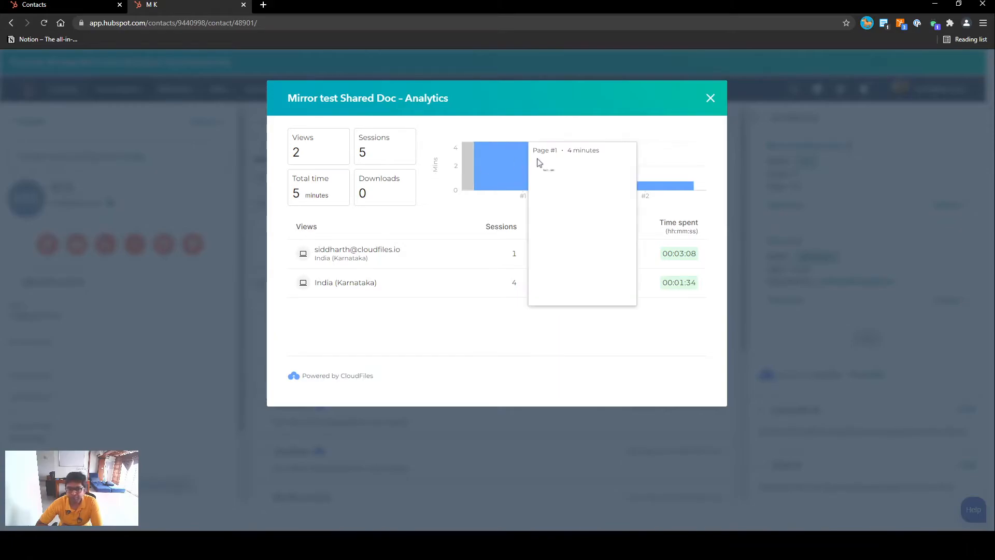
Step: Examine page 1 of the time chart and the session list of the anonymous India (Karnataka) viewer, and return to the document's overall analytics
{"action": "mouse_move", "coordinate": [603, 174]}
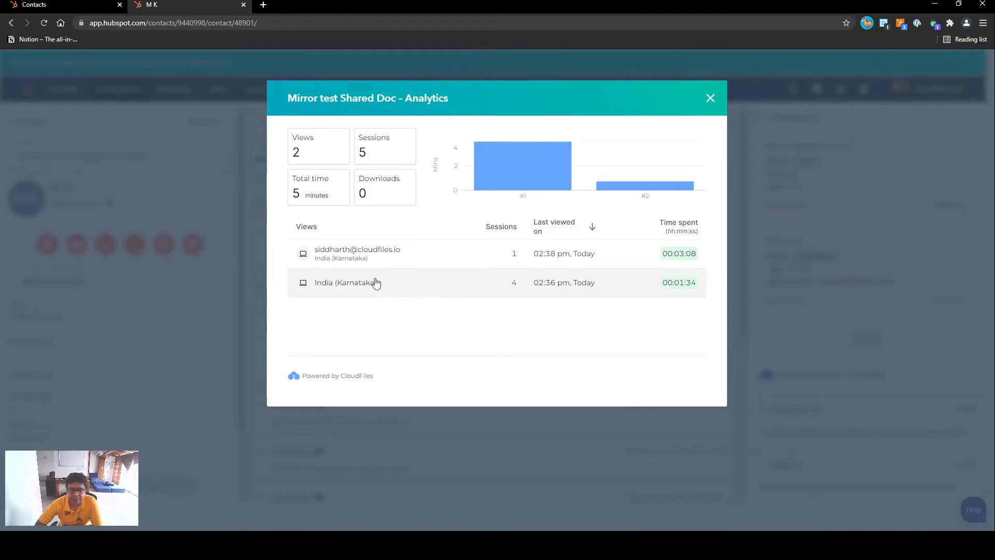
{"action": "left_click", "coordinate": [343, 285]}
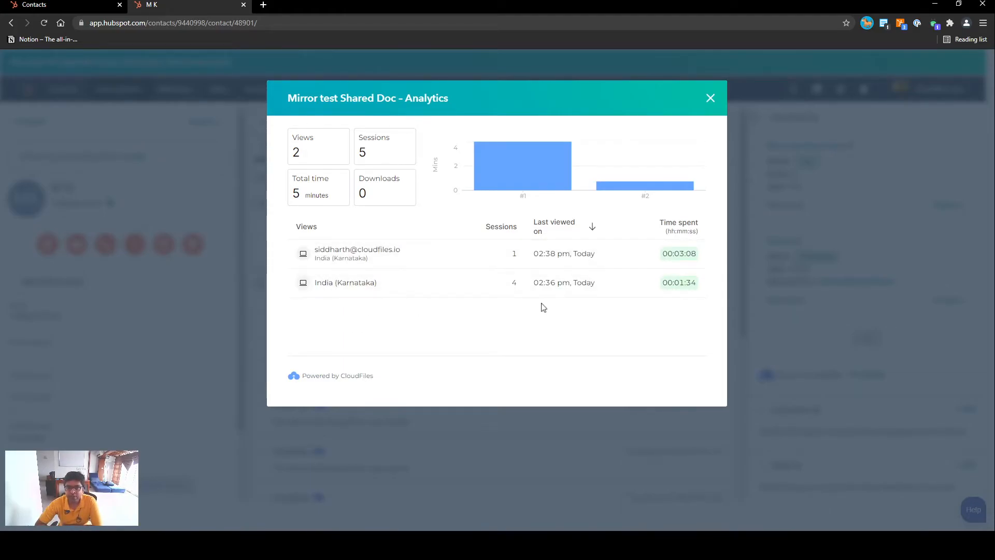
{"action": "left_click", "coordinate": [354, 282]}
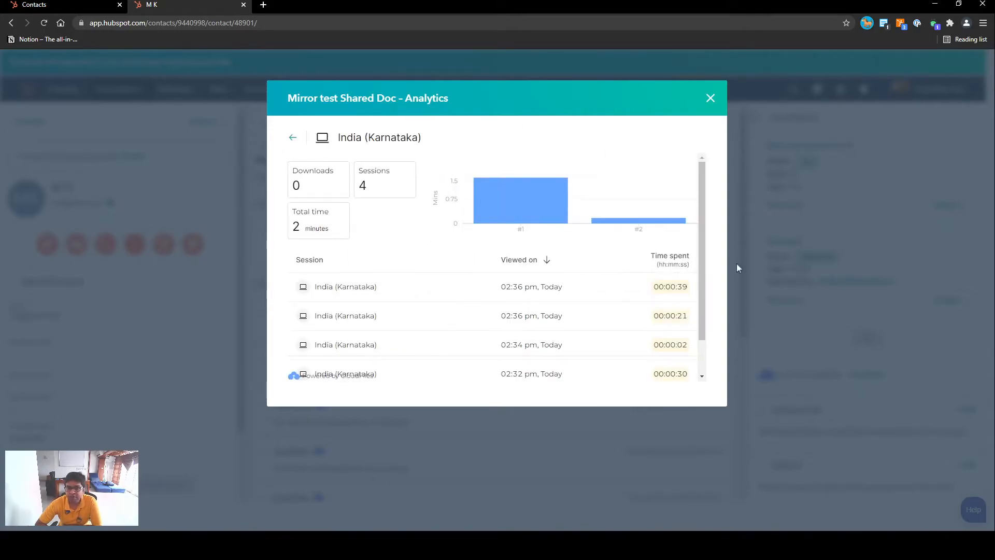
{"action": "scroll", "coordinate": [466, 290], "scroll_direction": "down", "scroll_amount": 1}
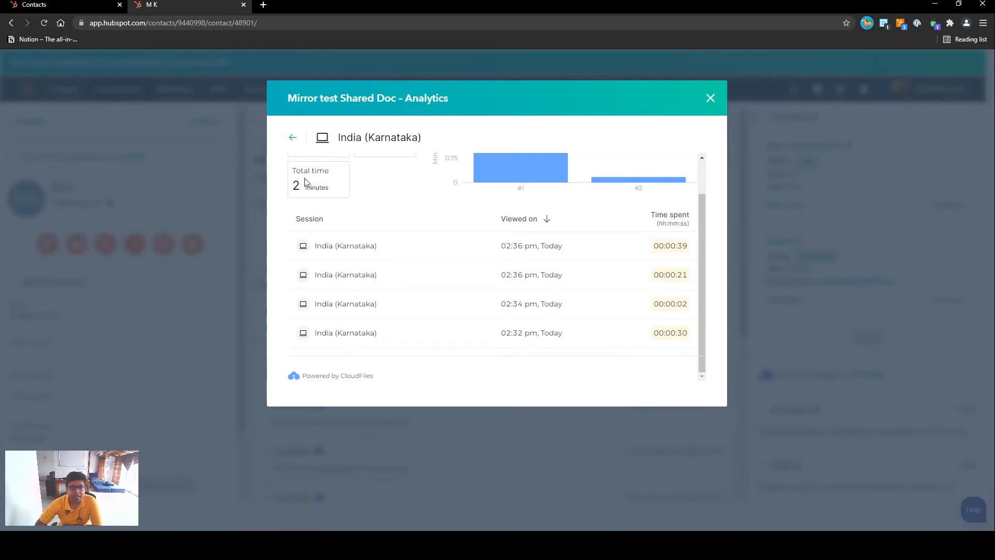
{"action": "left_click", "coordinate": [293, 137]}
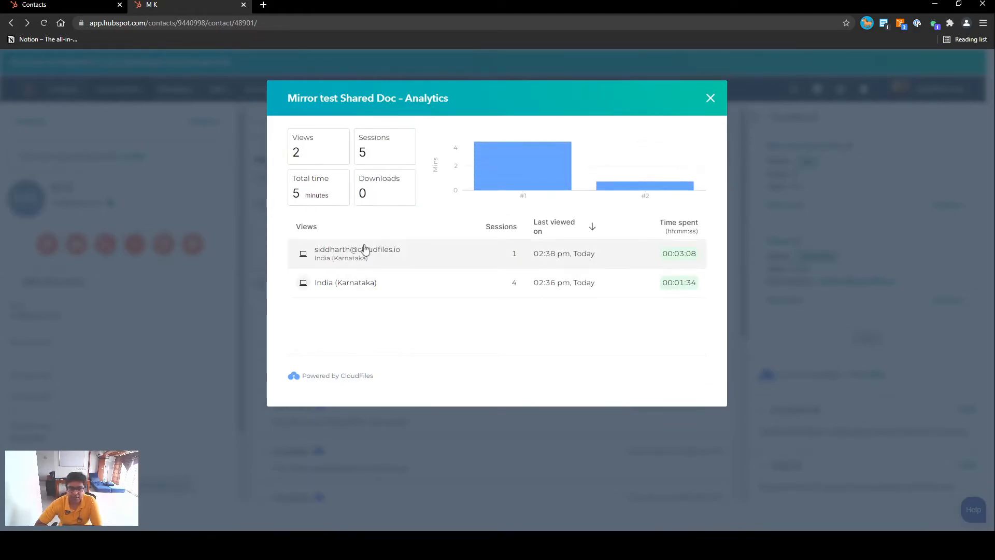
Step: Review the sessions of the viewer identified by email, close the analytics, and expand the latest CloudFiles view activity on the contact's timeline
{"action": "left_click", "coordinate": [365, 250]}
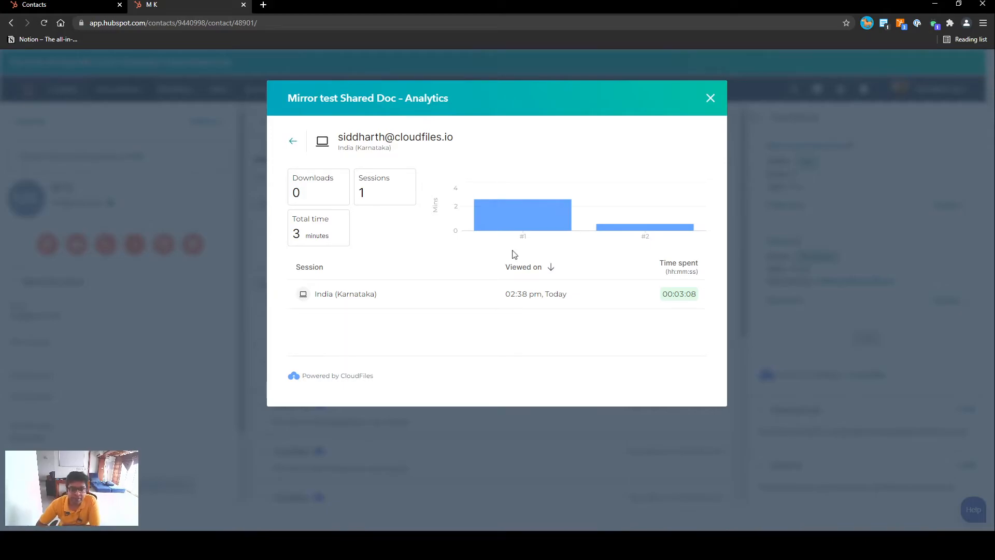
{"action": "left_click", "coordinate": [707, 98]}
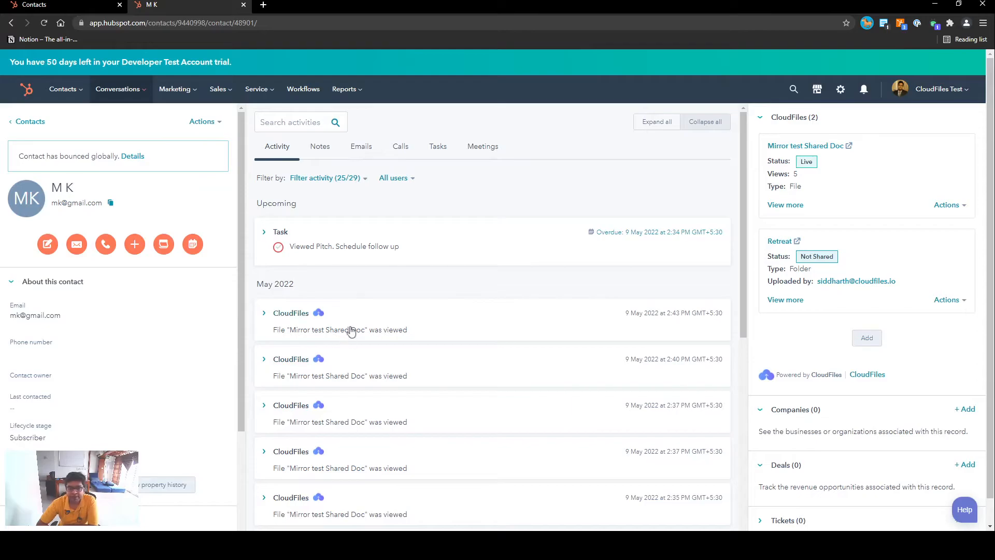
{"action": "left_click", "coordinate": [264, 315]}
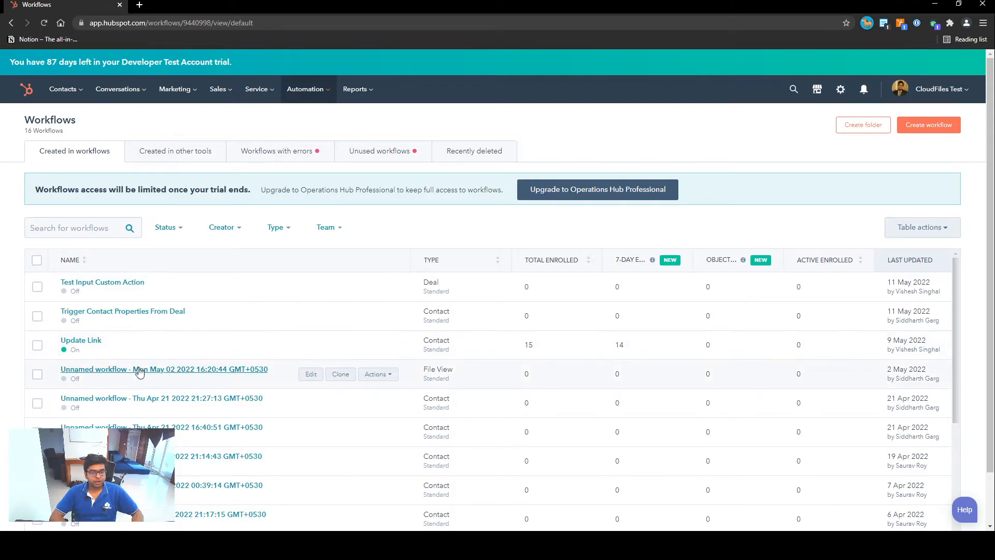
Step: Open the unnamed contact workflow from Thu Apr 21 2022 21:27:13 and view the properties of its CloudFiles: File Viewed enrollment trigger
{"action": "left_click", "coordinate": [181, 403]}
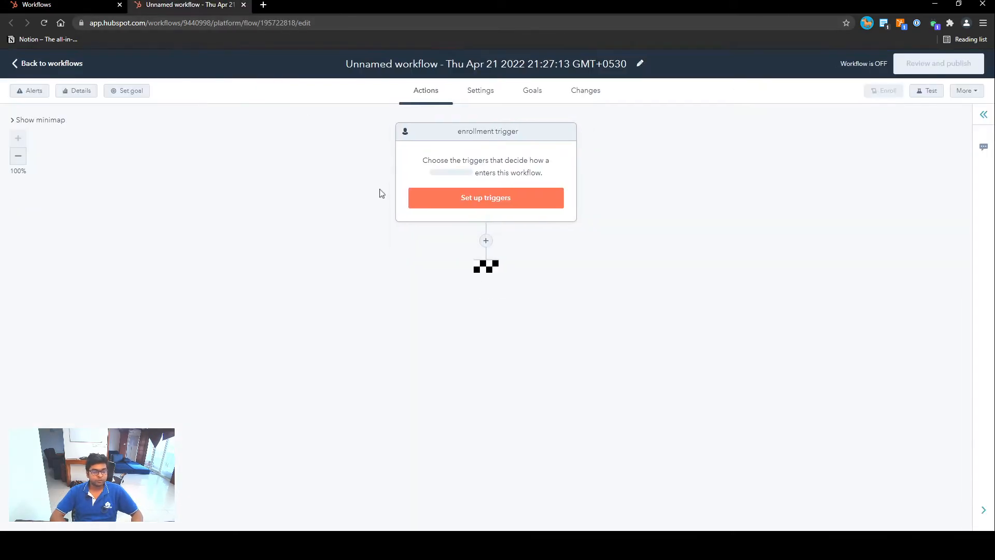
{"action": "left_click", "coordinate": [524, 203]}
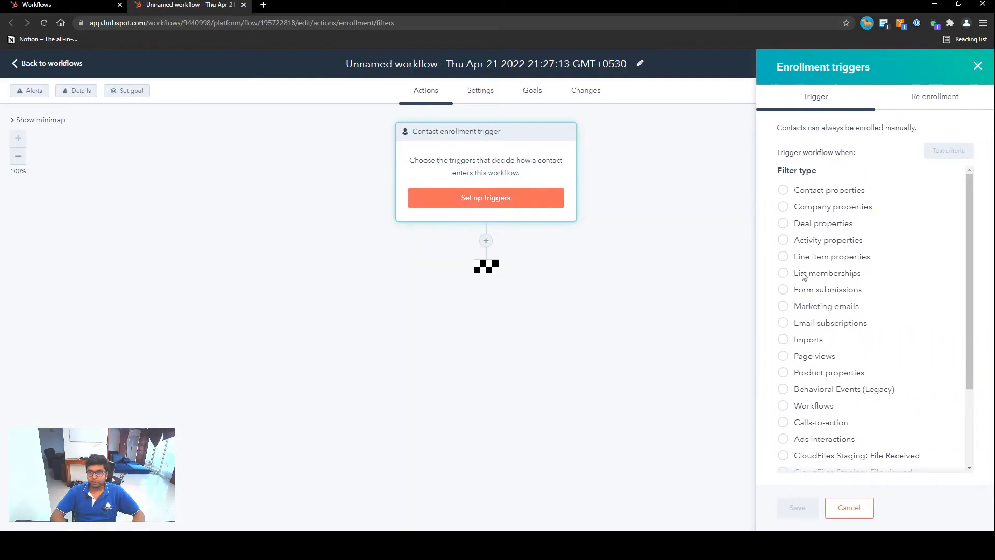
{"action": "scroll", "coordinate": [903, 306], "scroll_direction": "down", "scroll_amount": 3}
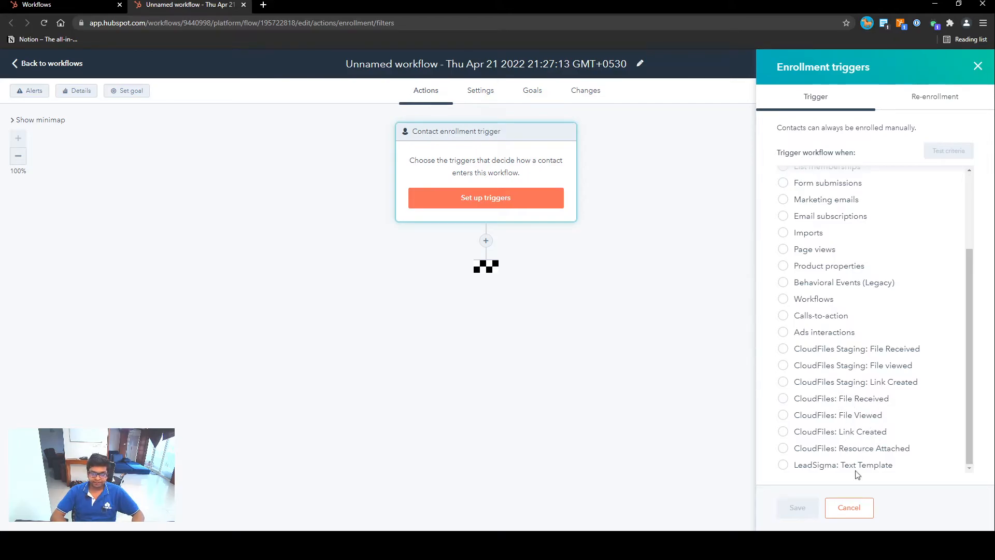
{"action": "left_click", "coordinate": [832, 416]}
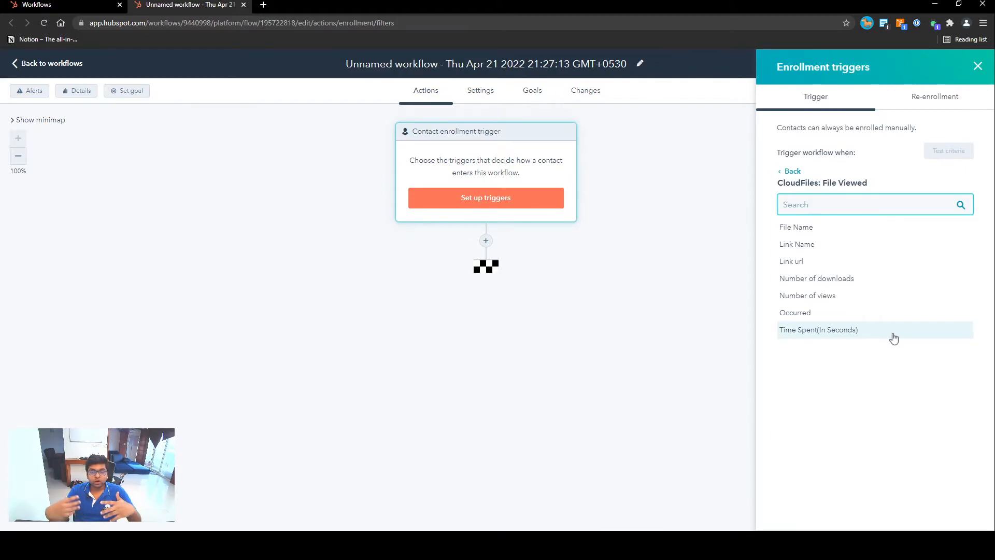
Step: View the properties of the CloudFiles: File Received trigger and return to the list of enrollment filter types
{"action": "left_click", "coordinate": [789, 171]}
{"action": "scroll", "coordinate": [824, 364], "scroll_direction": "down", "scroll_amount": 2}
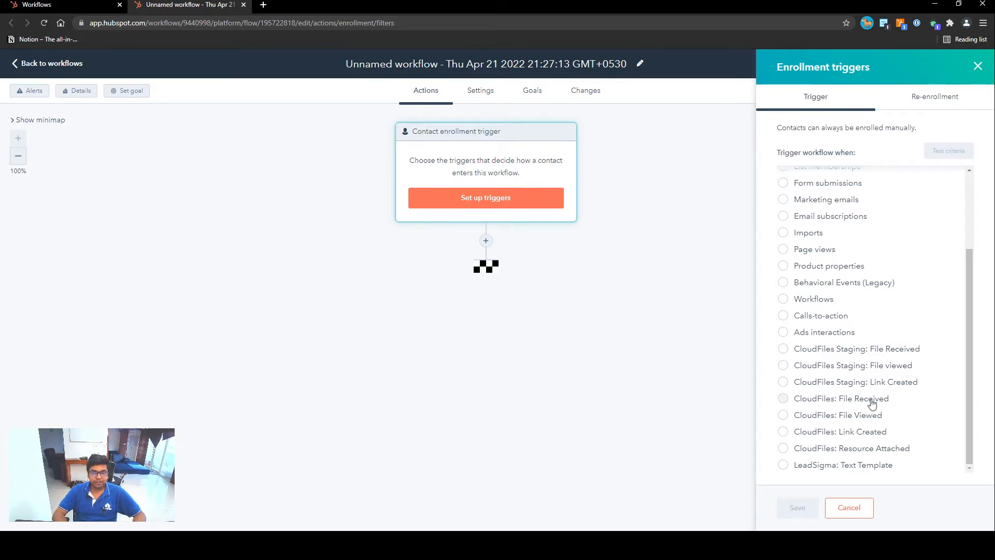
{"action": "left_click", "coordinate": [817, 398]}
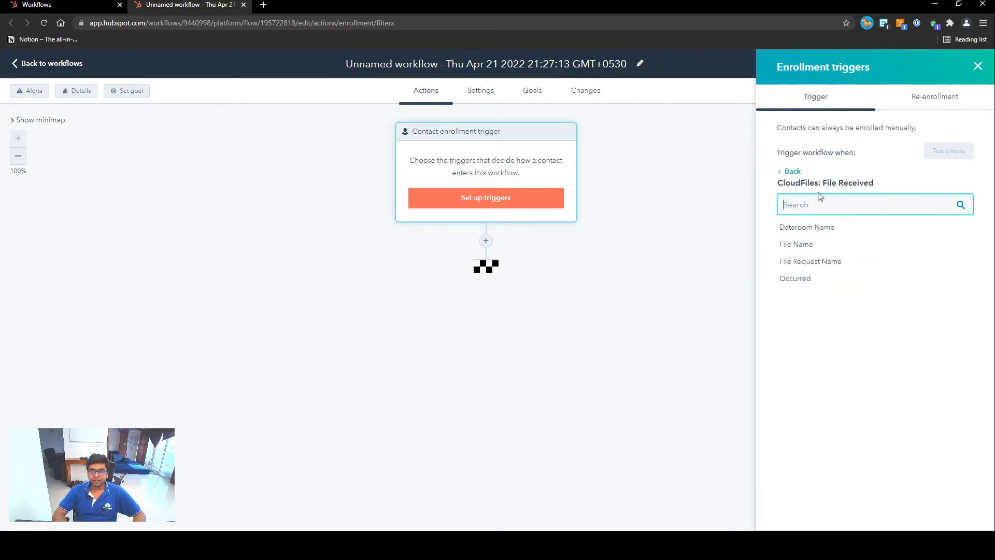
{"action": "left_click", "coordinate": [792, 171]}
{"action": "scroll", "coordinate": [877, 409], "scroll_direction": "down", "scroll_amount": 3}
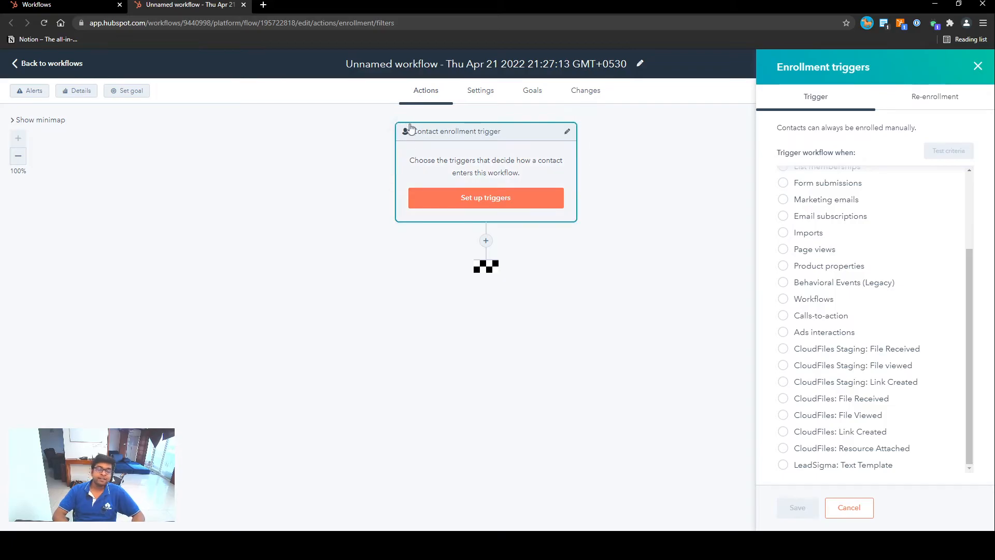
Step: Open the contact lists in a separate browser tab and display the CloudFiles active list
{"action": "left_click", "coordinate": [77, 6]}
{"action": "left_click", "coordinate": [68, 95]}
{"action": "left_click", "coordinate": [87, 248], "text": "ctrl"}
{"action": "left_click", "coordinate": [274, 4]}
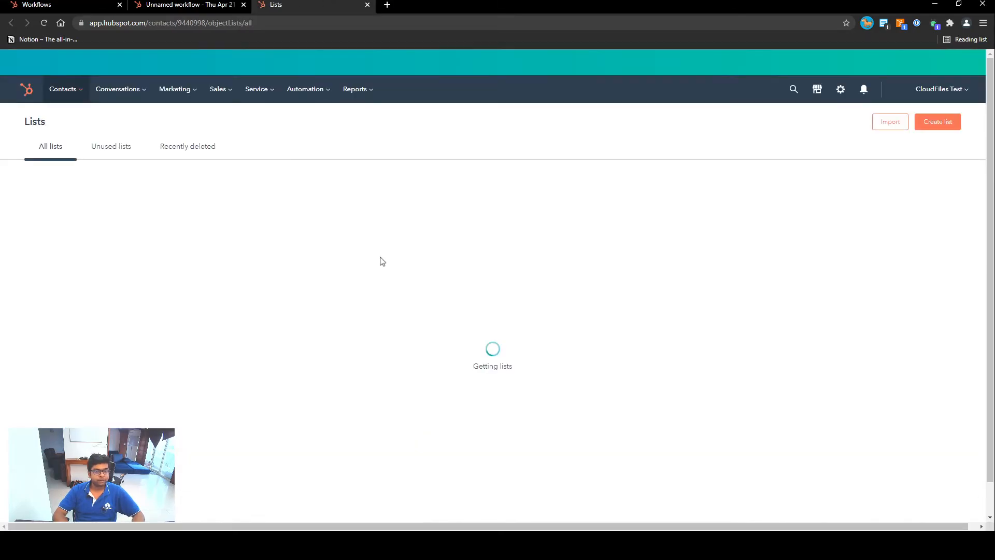
{"action": "left_click", "coordinate": [84, 282]}
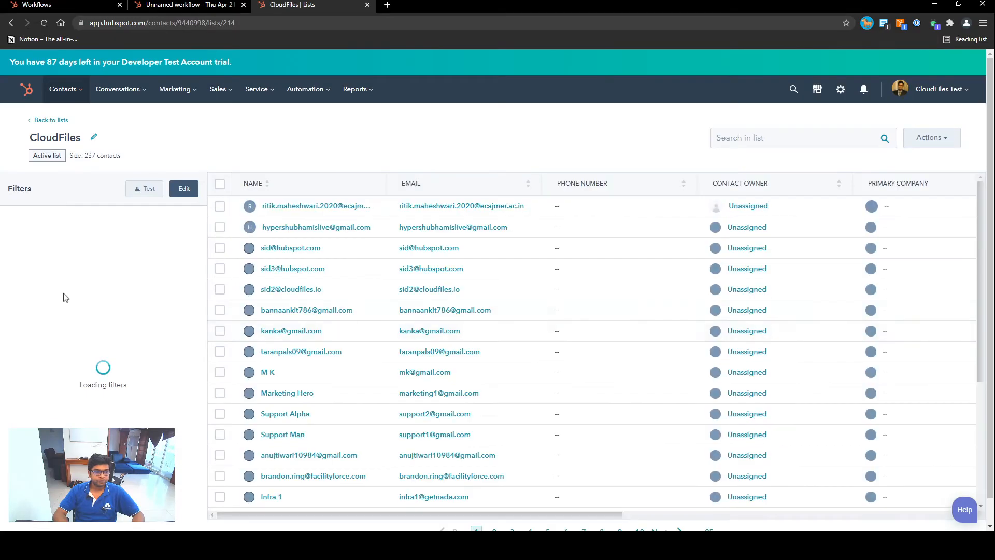
Step: Edit the CloudFiles list's filters, add a second filter group, and browse its CloudFiles: File Viewed properties
{"action": "left_click", "coordinate": [184, 190]}
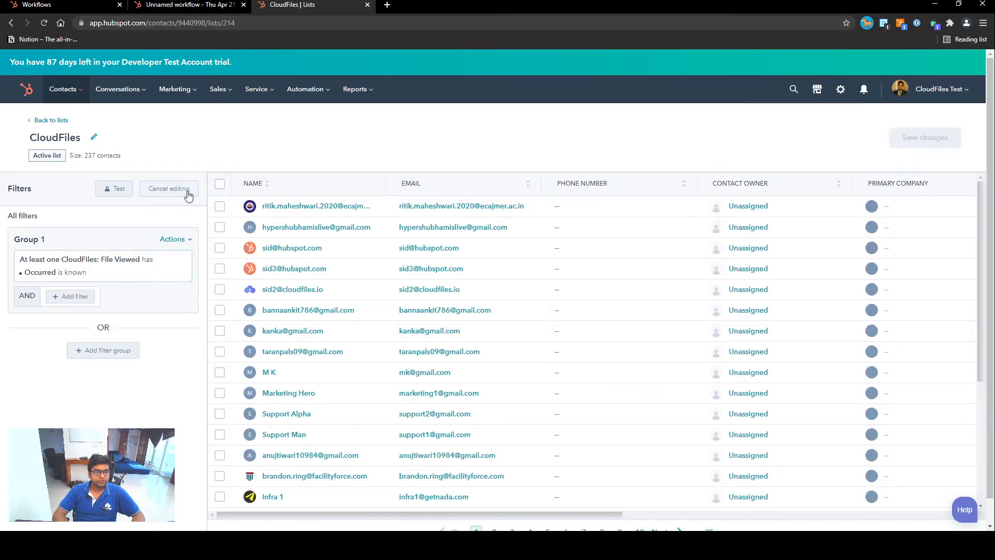
{"action": "left_click", "coordinate": [93, 351]}
{"action": "scroll", "coordinate": [302, 417], "scroll_direction": "down", "scroll_amount": 10}
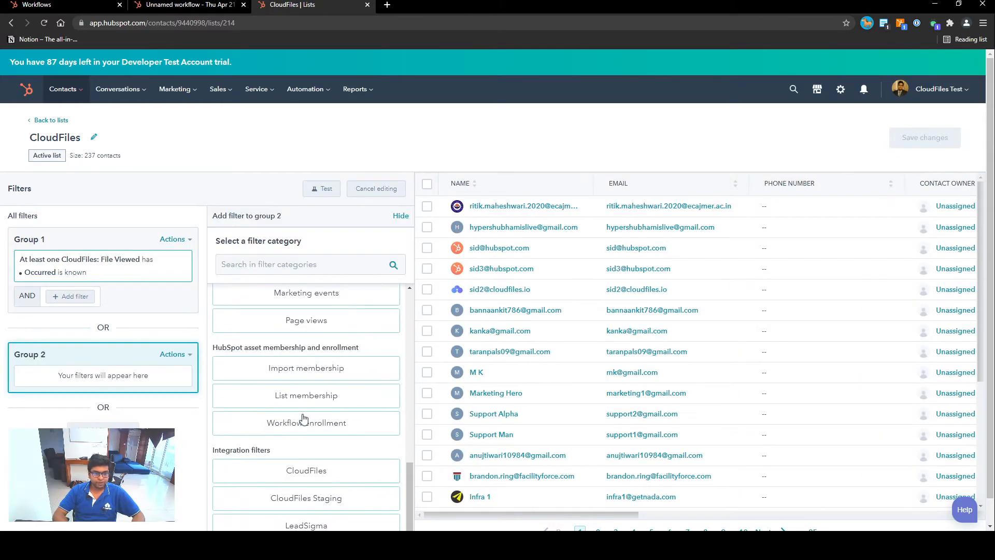
{"action": "scroll", "coordinate": [291, 465], "scroll_direction": "down", "scroll_amount": 1}
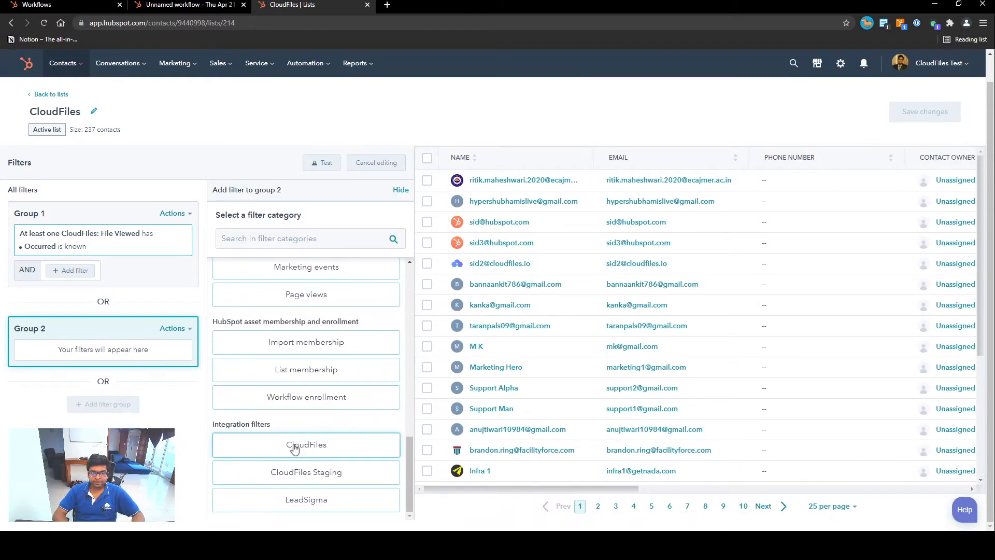
{"action": "left_click", "coordinate": [305, 445]}
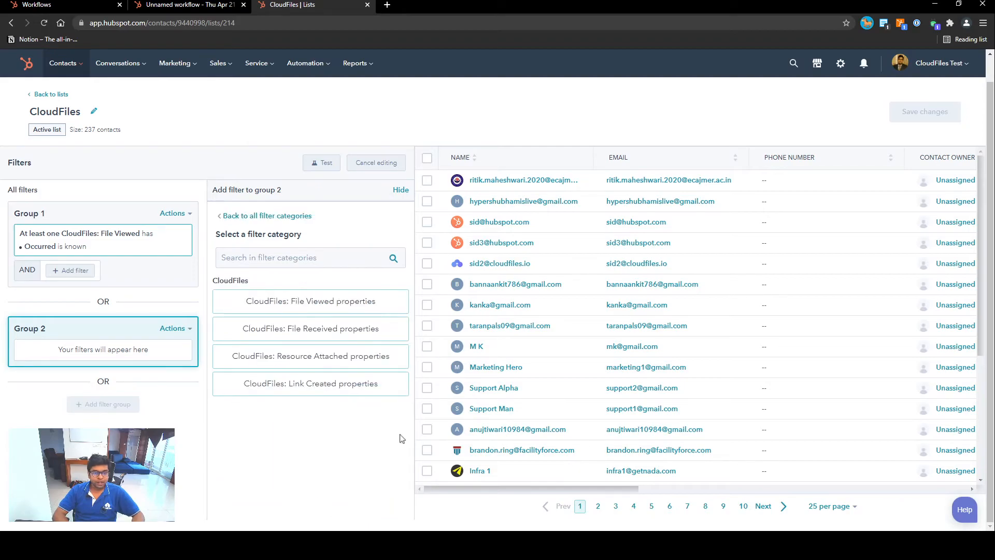
{"action": "left_click", "coordinate": [318, 305]}
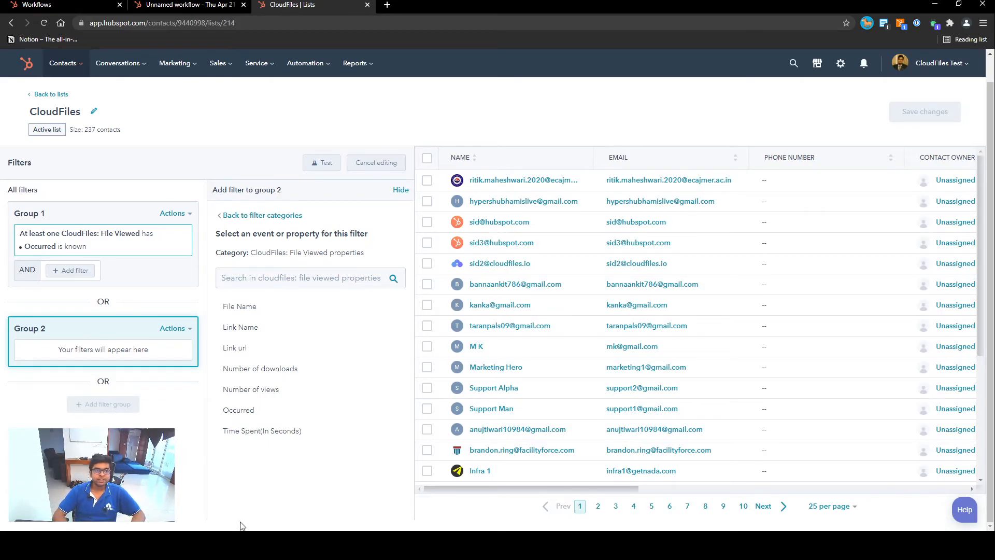
Step: Return to the workflow, close the enrollment triggers, and add the first CloudFiles Staging Update Link Settings action after the trigger
{"action": "left_click", "coordinate": [190, 5]}
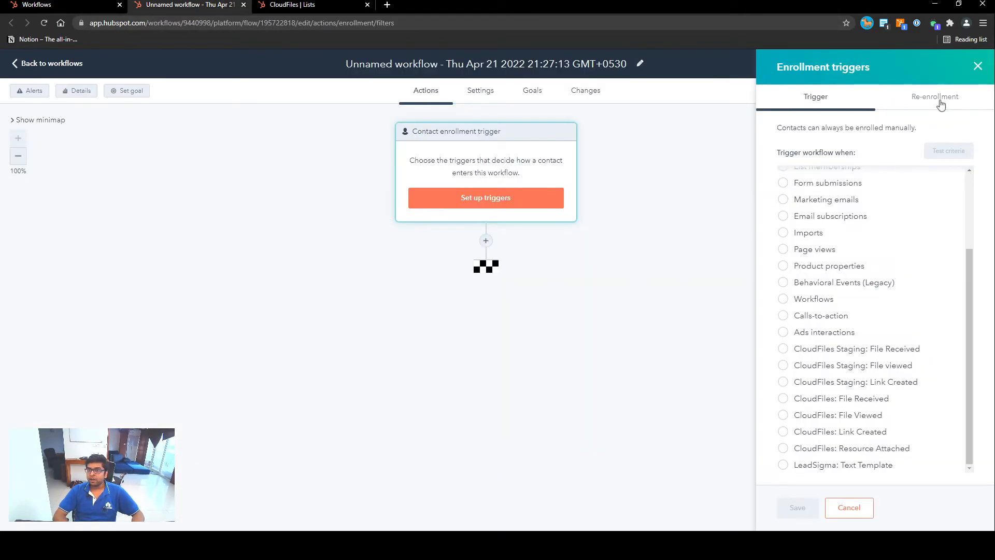
{"action": "left_click", "coordinate": [978, 66]}
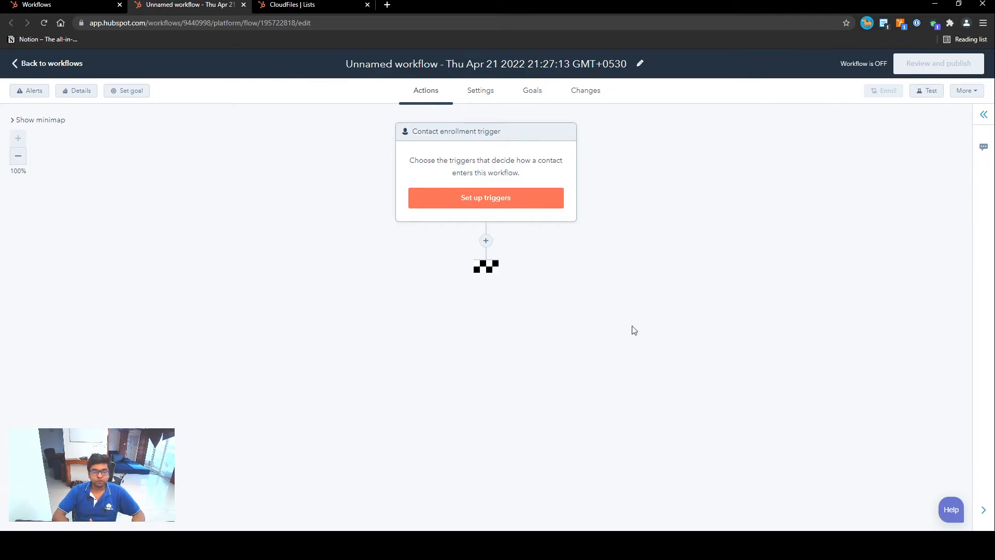
{"action": "left_click", "coordinate": [485, 241]}
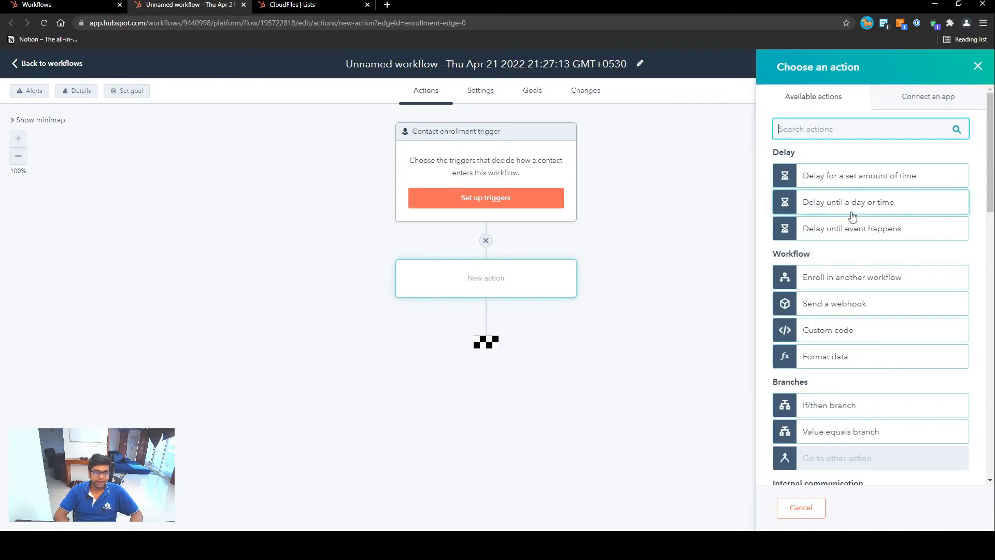
{"action": "scroll", "coordinate": [864, 360], "scroll_direction": "down", "scroll_amount": 15}
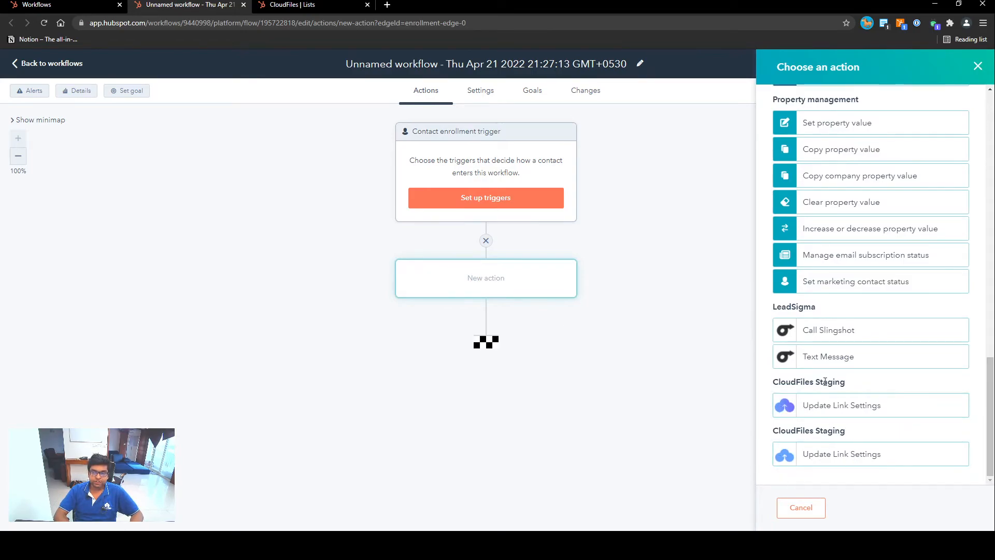
{"action": "left_click", "coordinate": [830, 411]}
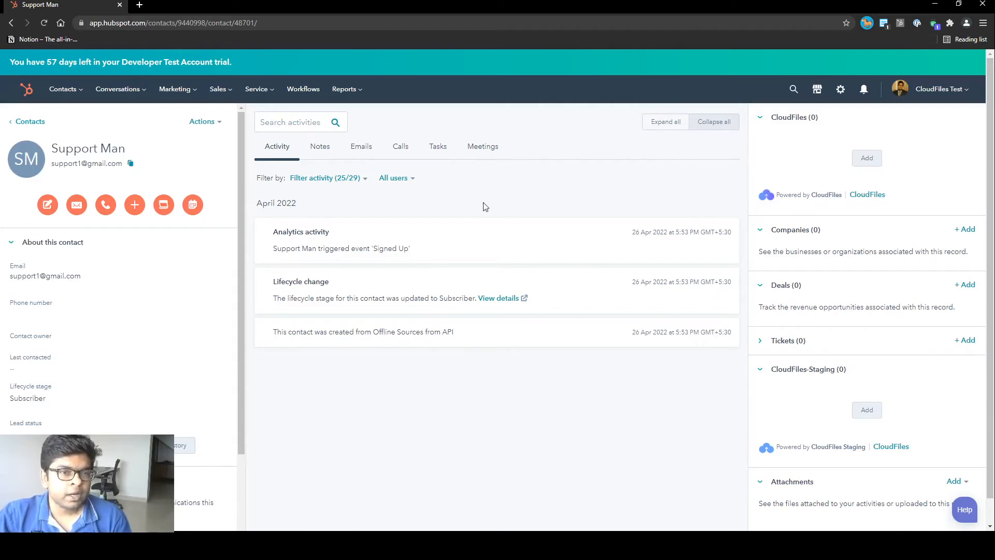
Step: From the contact's CloudFiles card, create a dataroom named "Test HubSpot 1" with the description "Description" and a green banner
{"action": "left_click", "coordinate": [869, 161]}
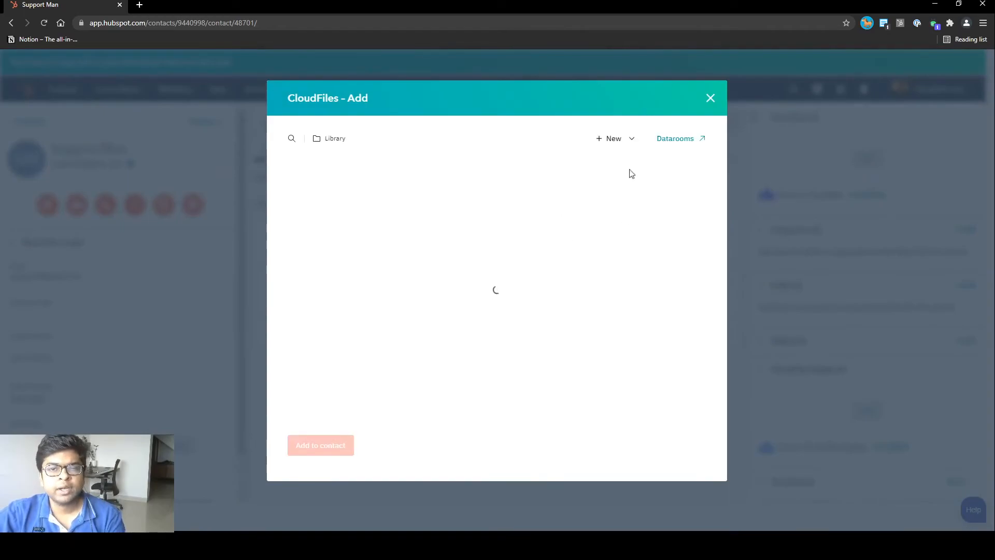
{"action": "left_click", "coordinate": [676, 140]}
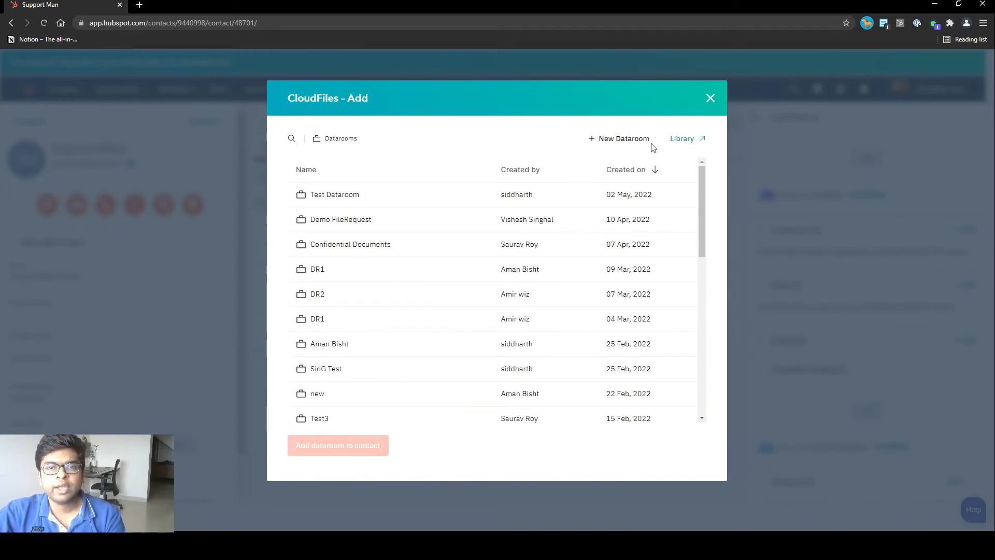
{"action": "left_click", "coordinate": [622, 139]}
{"action": "type", "text": "Test HubSpot "}
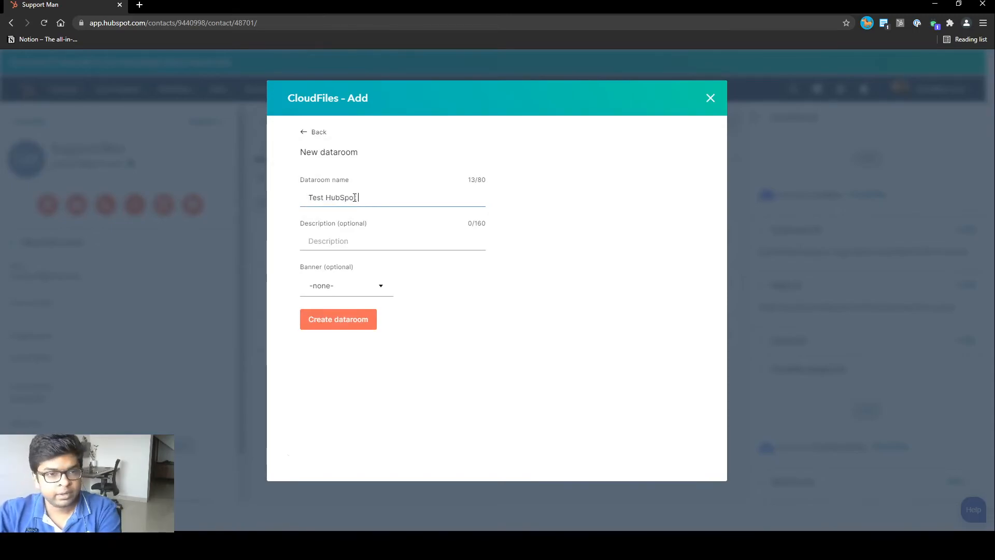
{"action": "type", "text": "1"}
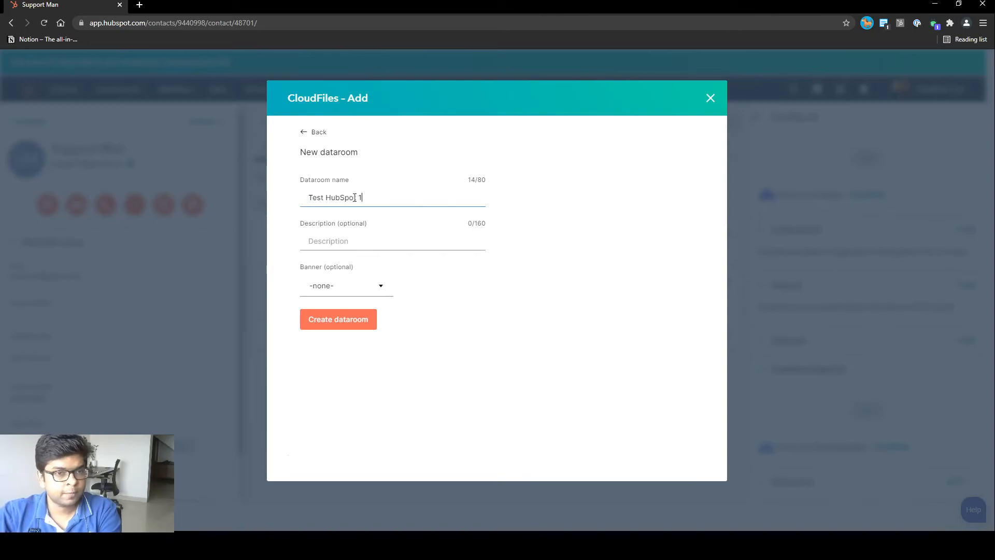
{"action": "type", "text": "Description"}
{"action": "left_click", "coordinate": [336, 292]}
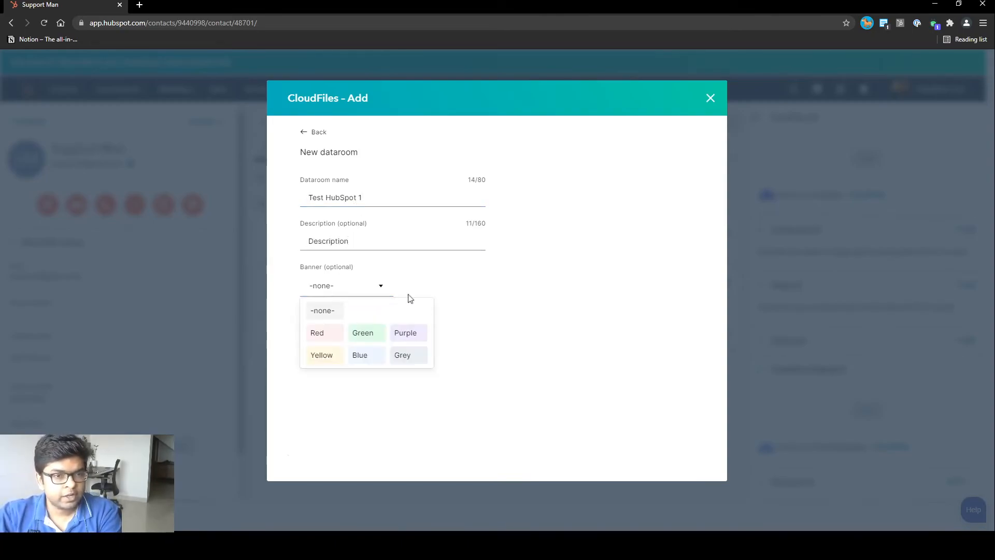
{"action": "left_click", "coordinate": [359, 341]}
{"action": "left_click", "coordinate": [360, 319]}
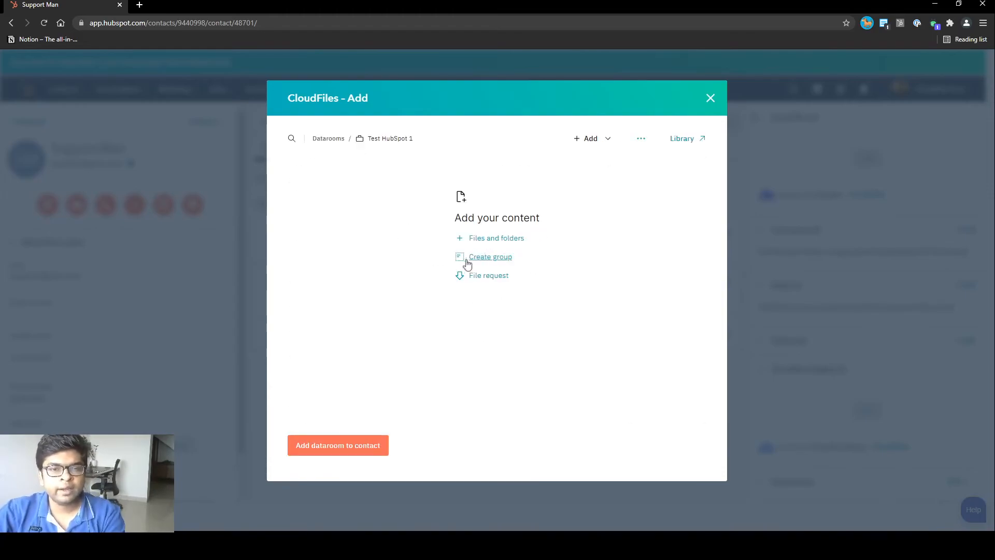
Step: Add the new F folder, the test folder below it, a Family and Financial QR Couple PDF and the 8.19.45 PM screenshot to the dataroom
{"action": "left_click", "coordinate": [492, 242]}
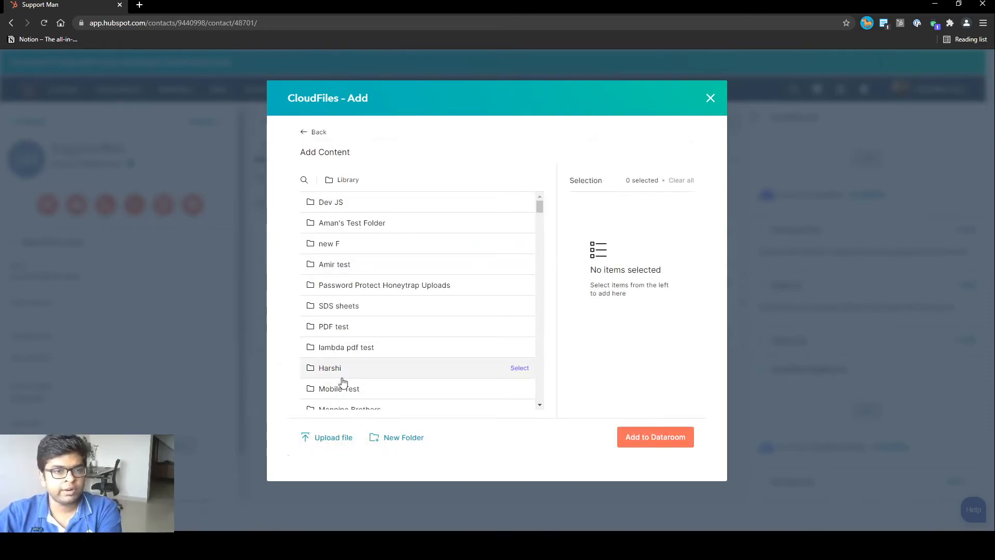
{"action": "left_click", "coordinate": [304, 180]}
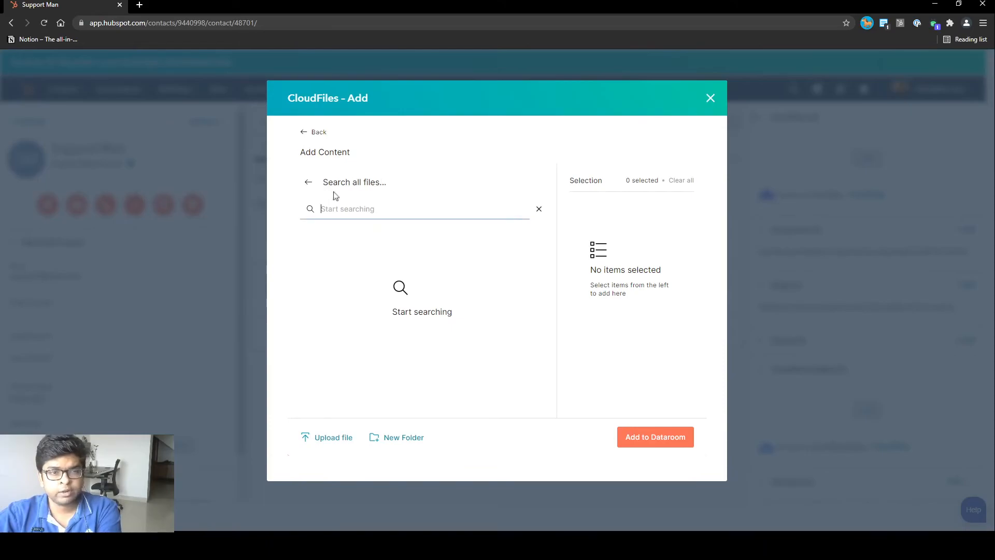
{"action": "left_click", "coordinate": [308, 184]}
{"action": "left_click", "coordinate": [521, 245]}
{"action": "left_click", "coordinate": [521, 265]}
{"action": "scroll", "coordinate": [489, 363], "scroll_direction": "down", "scroll_amount": 5}
{"action": "scroll", "coordinate": [488, 363], "scroll_direction": "down", "scroll_amount": 2}
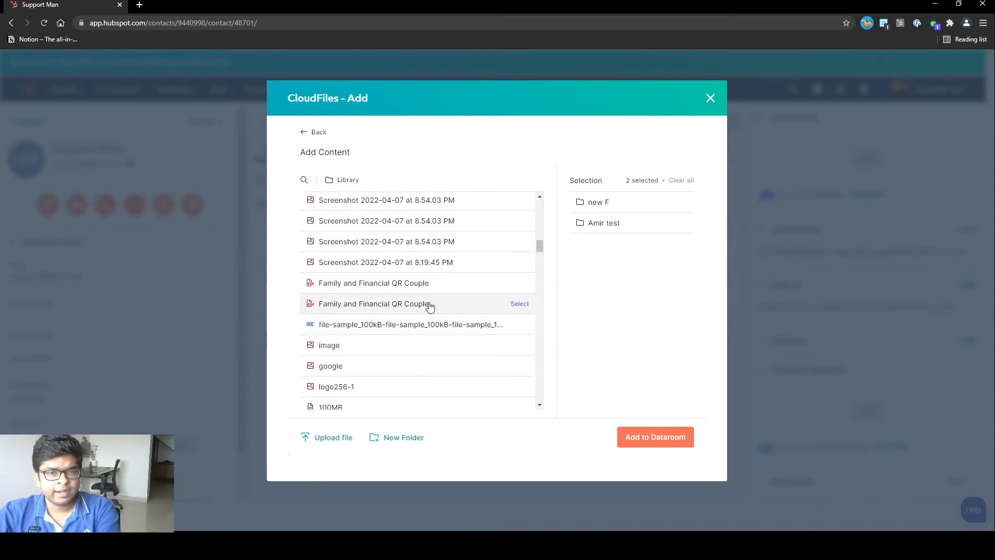
{"action": "left_click", "coordinate": [428, 308]}
{"action": "left_click", "coordinate": [436, 263]}
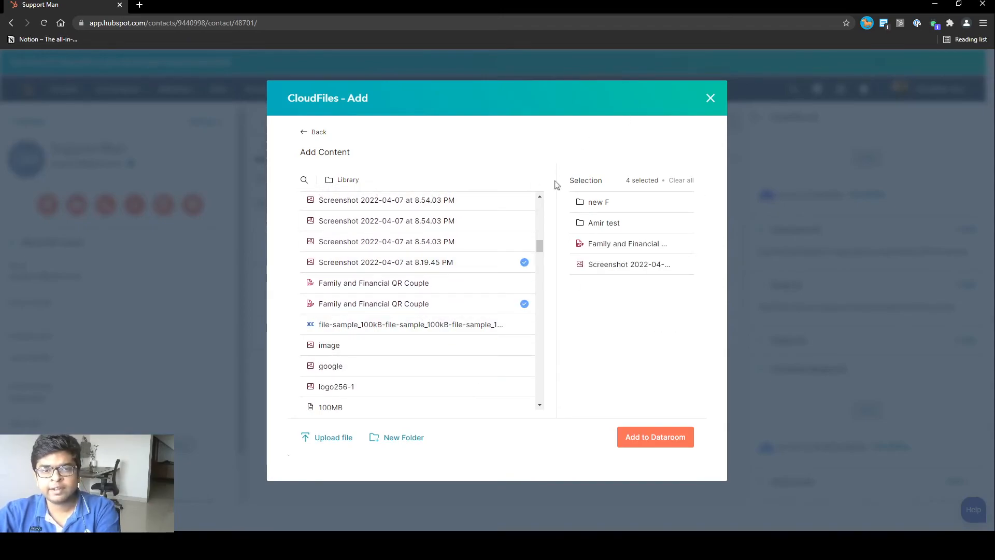
{"action": "left_click", "coordinate": [639, 435]}
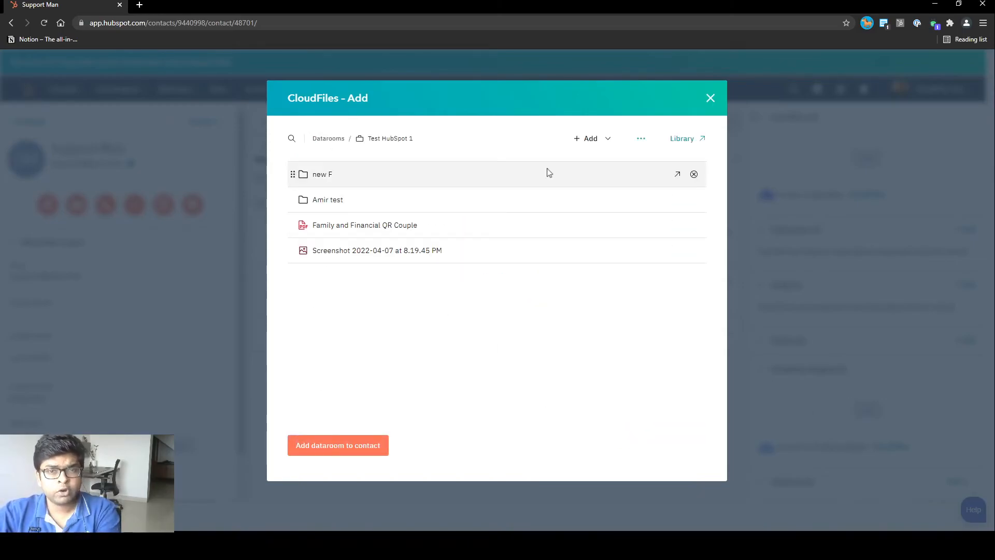
Step: Create a group named "Test" in the dataroom and move both folders into it
{"action": "left_click", "coordinate": [608, 138]}
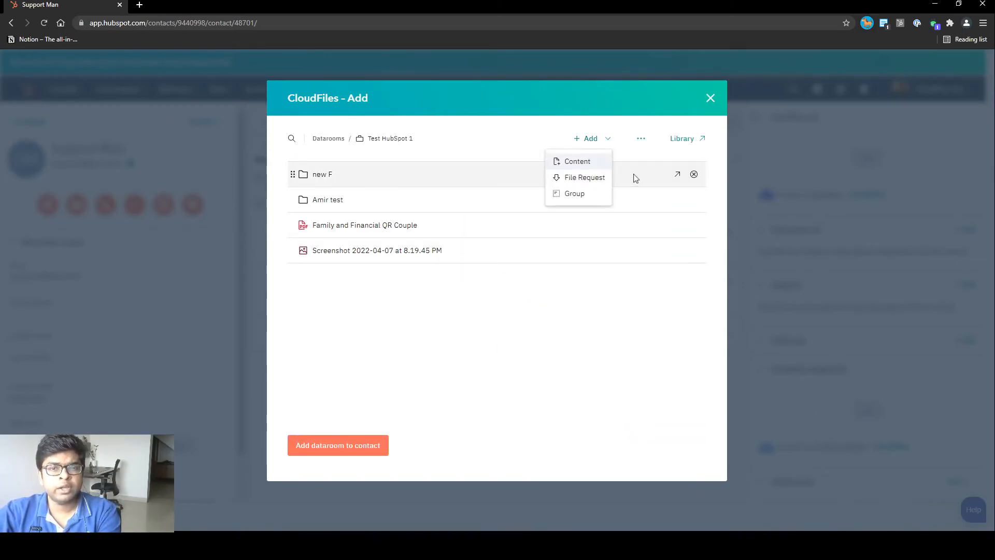
{"action": "left_click", "coordinate": [579, 193]}
{"action": "type", "text": "Test"}
{"action": "left_click", "coordinate": [339, 244]}
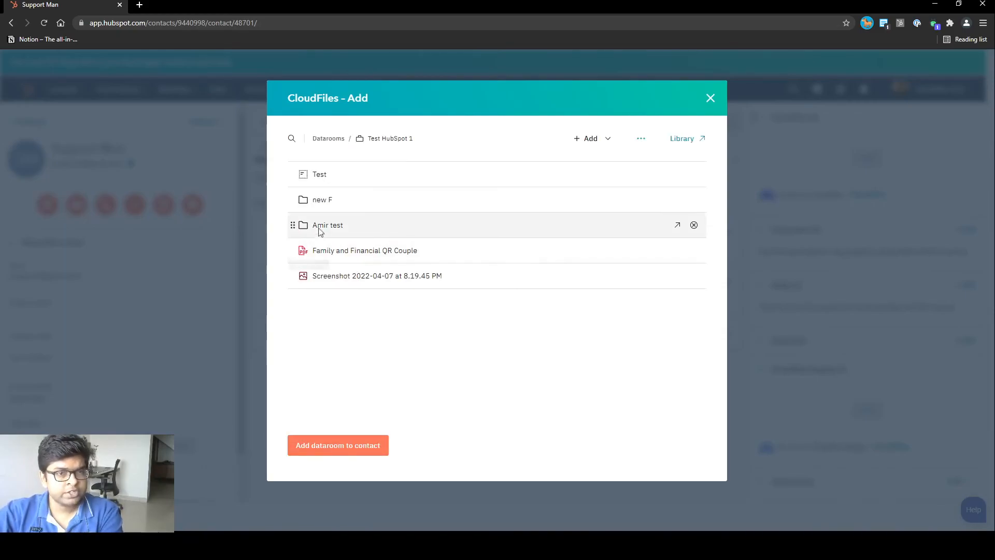
{"action": "left_click_drag", "start_coordinate": [317, 200], "coordinate": [338, 190]}
{"action": "left_click_drag", "start_coordinate": [323, 225], "coordinate": [342, 192]}
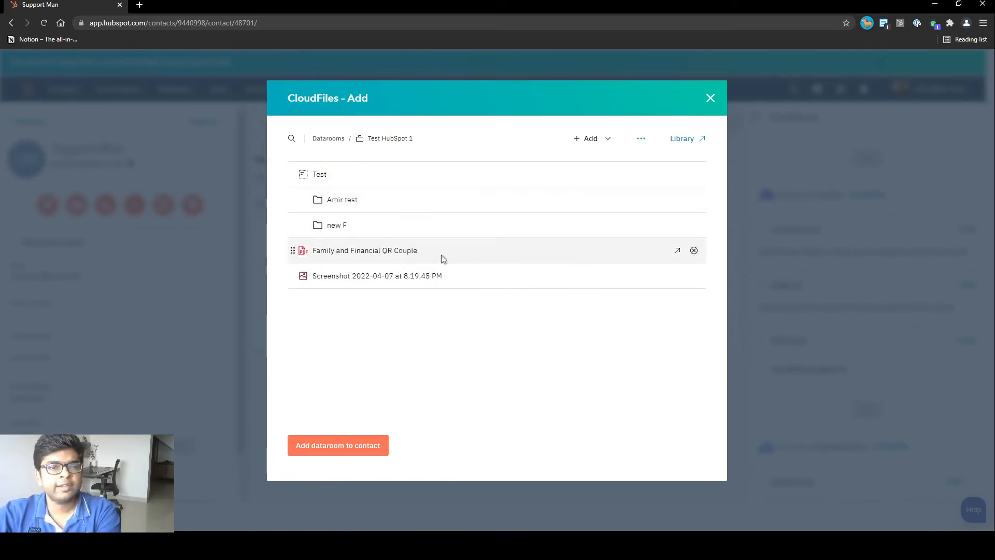
Step: Create a file request titled "Passport" with the description "Uplaod 5MB image", and add the dataroom to the contact
{"action": "left_click", "coordinate": [604, 140]}
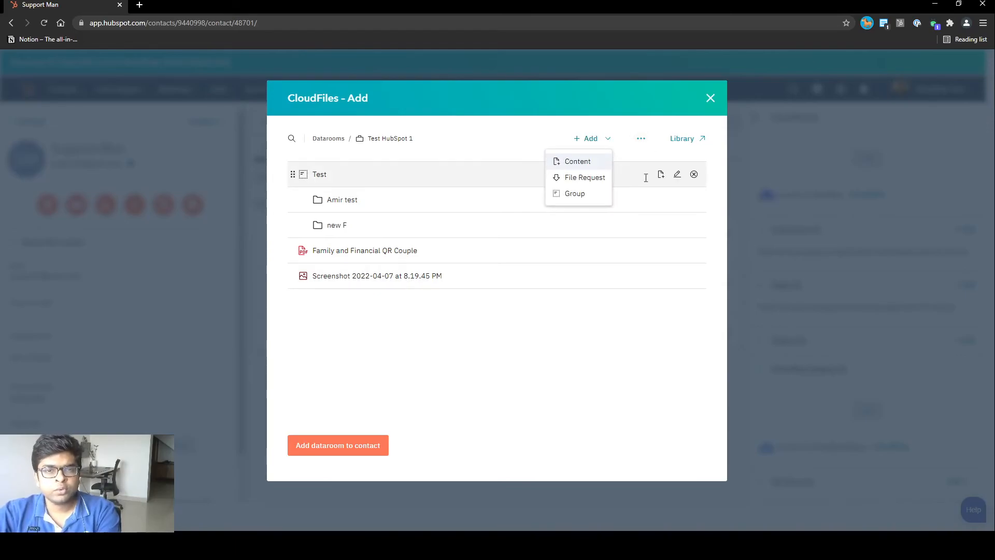
{"action": "left_click", "coordinate": [581, 180]}
{"action": "type", "text": "Passport"}
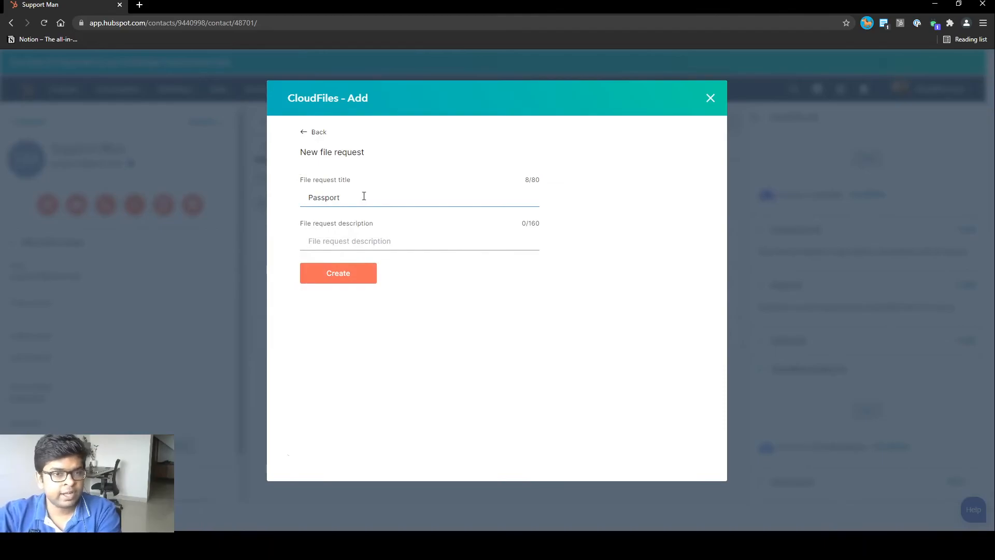
{"action": "type", "text": "U"}
{"action": "key", "text": "BackSpace"}
{"action": "type", "text": "Uplaod 5MB image"}
{"action": "left_click", "coordinate": [344, 273]}
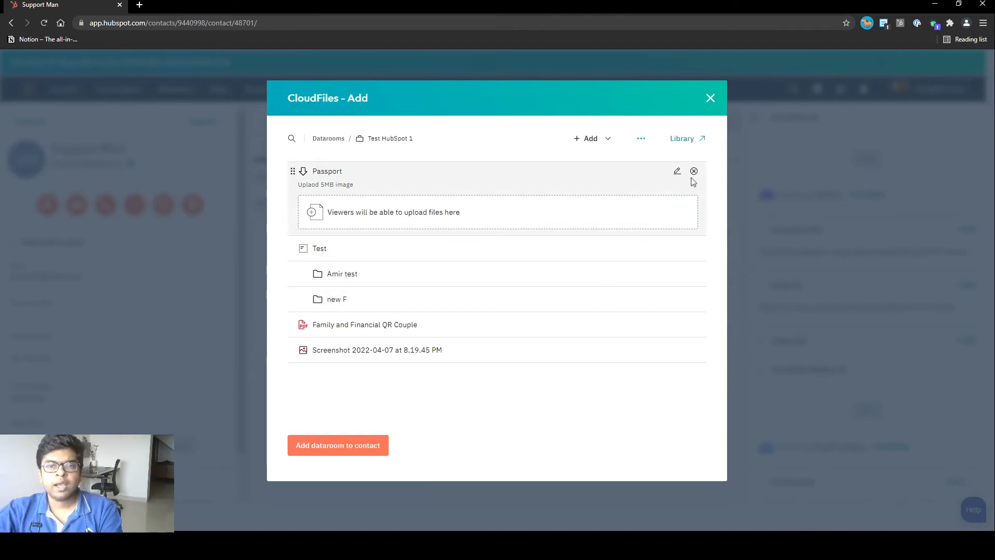
{"action": "left_click", "coordinate": [312, 441]}
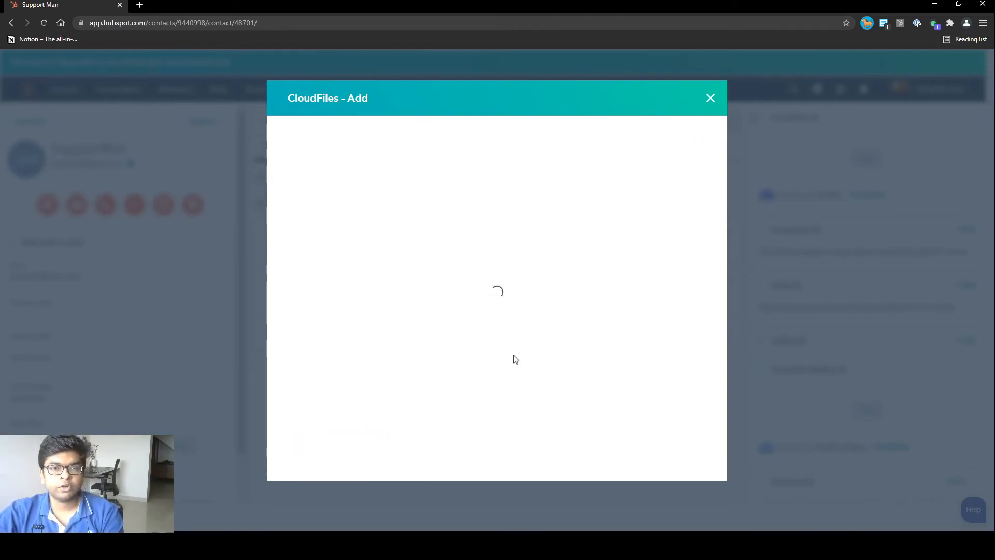
{"action": "left_click", "coordinate": [711, 100]}
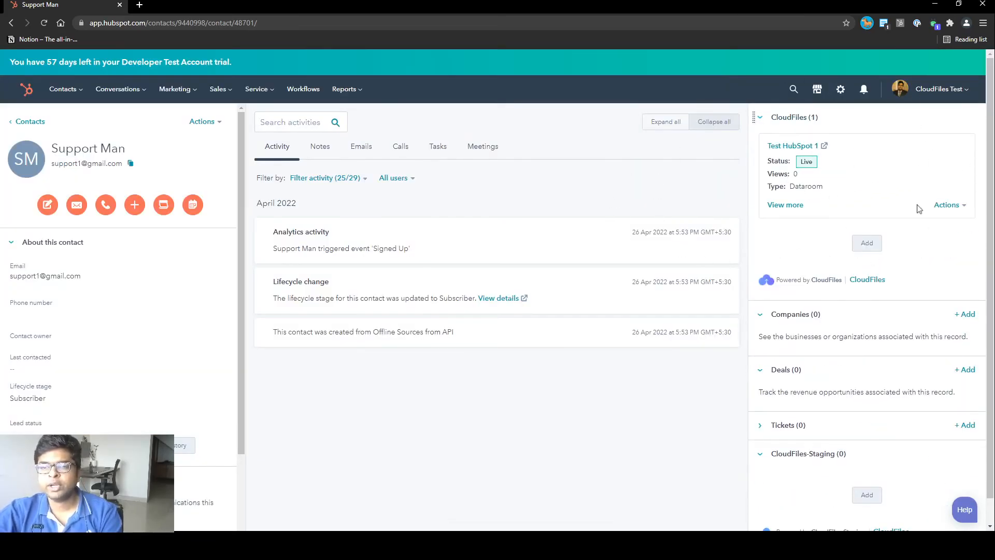
Step: Open the Test HubSpot 1 link settings, disable downloading, expand the security options, and copy the dataroom link
{"action": "left_click", "coordinate": [959, 205]}
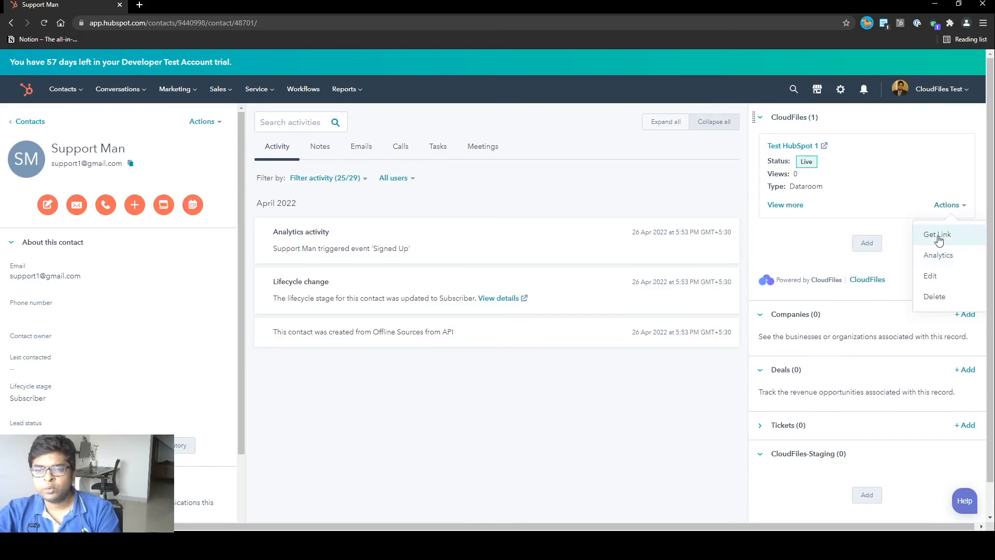
{"action": "left_click", "coordinate": [937, 234]}
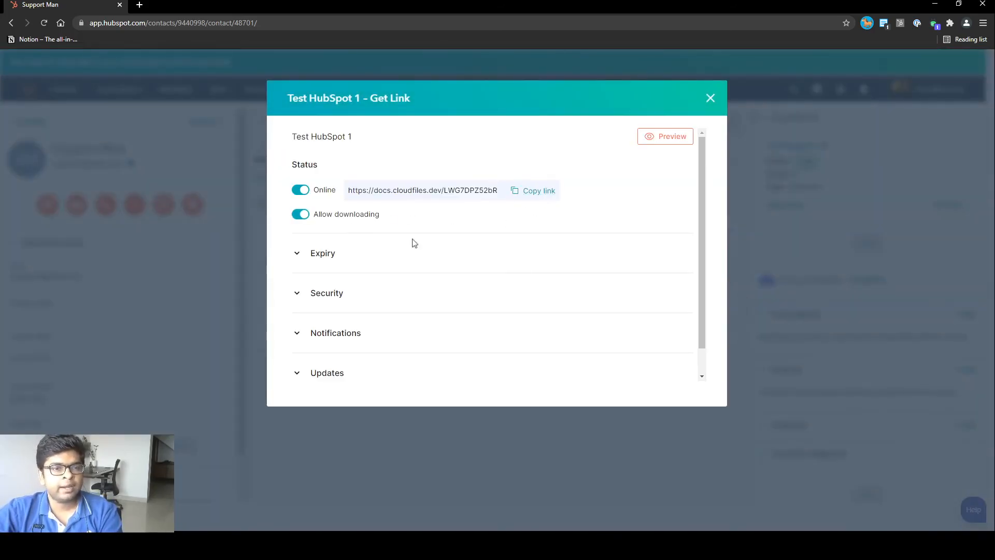
{"action": "left_click", "coordinate": [303, 215]}
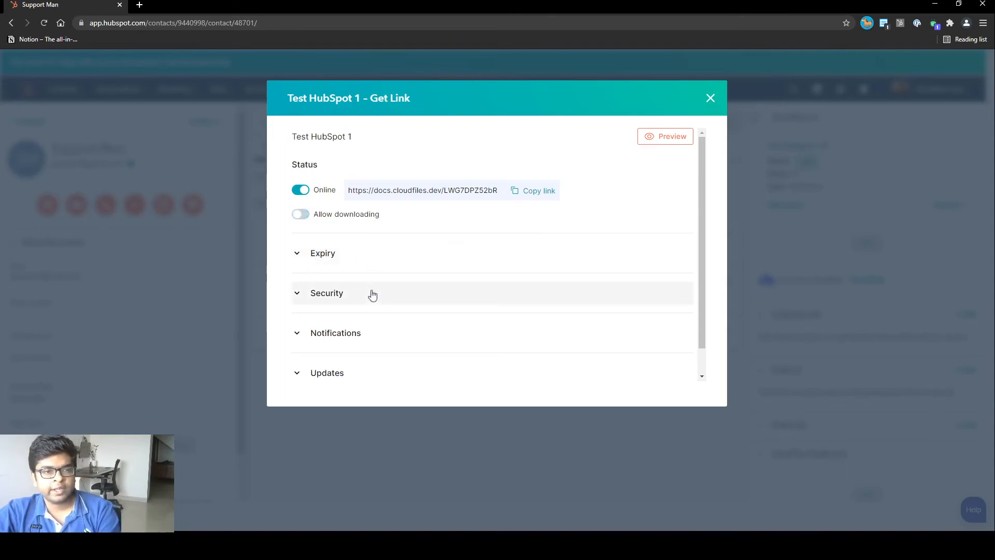
{"action": "scroll", "coordinate": [371, 293], "scroll_direction": "down", "scroll_amount": 1}
{"action": "left_click", "coordinate": [327, 267]}
{"action": "scroll", "coordinate": [367, 351], "scroll_direction": "down", "scroll_amount": 1}
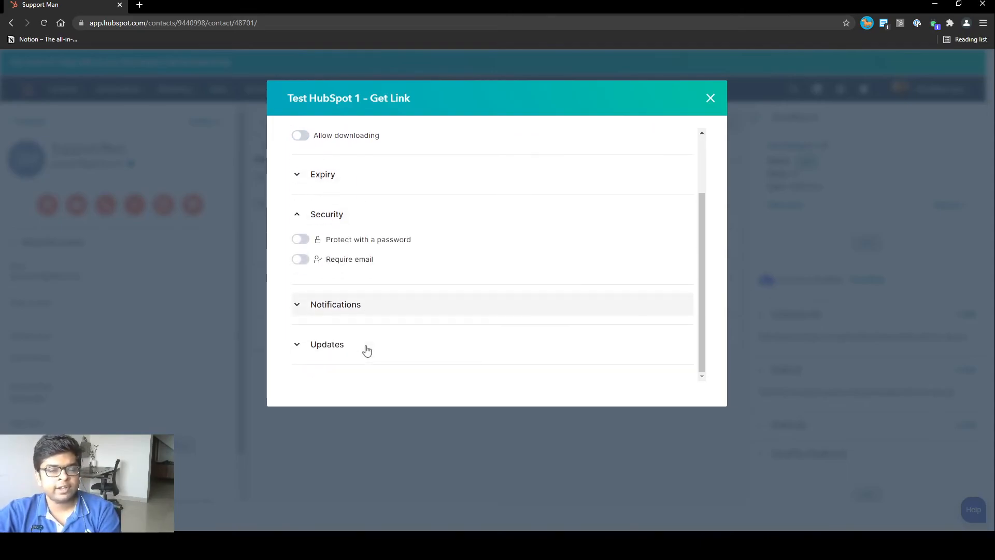
{"action": "scroll", "coordinate": [367, 350], "scroll_direction": "up", "scroll_amount": 2}
{"action": "left_click", "coordinate": [533, 196]}
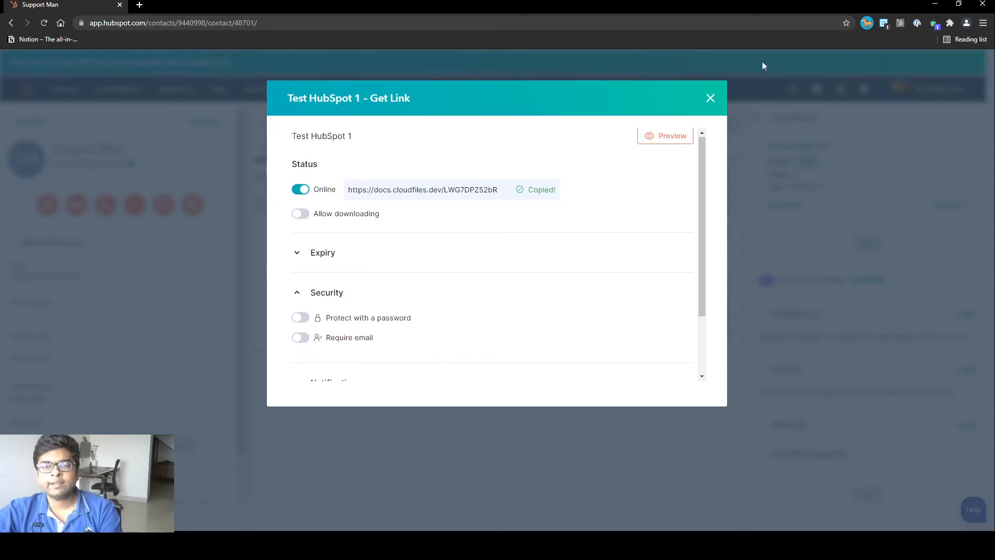
{"action": "left_click", "coordinate": [708, 110]}
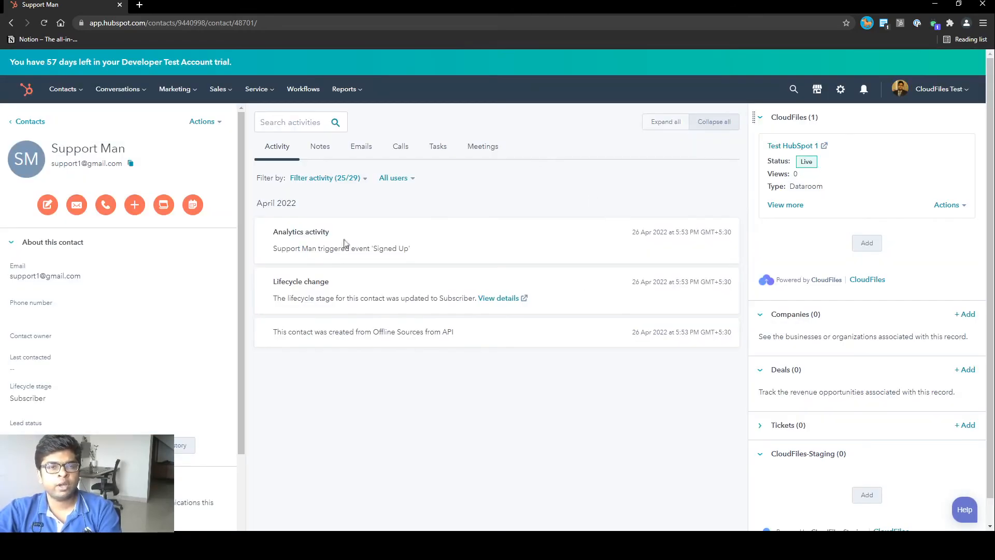
Step: Open the copied dataroom link in a new browser tab and page through the Family and Financial QR Couple PDF
{"action": "key", "text": "ctrl+t"}
{"action": "key", "text": "ctrl+v"}
{"action": "key", "text": "Return"}
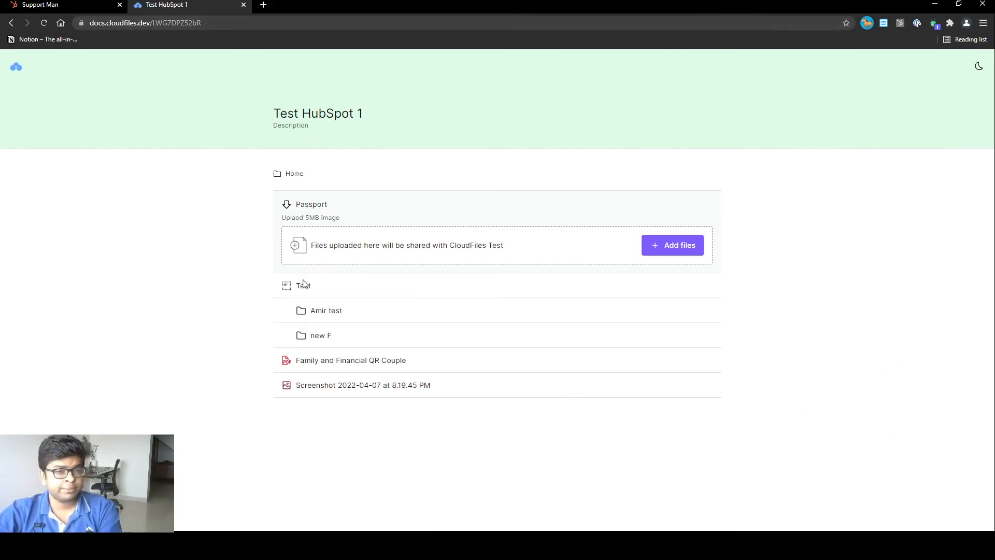
{"action": "left_click", "coordinate": [339, 366]}
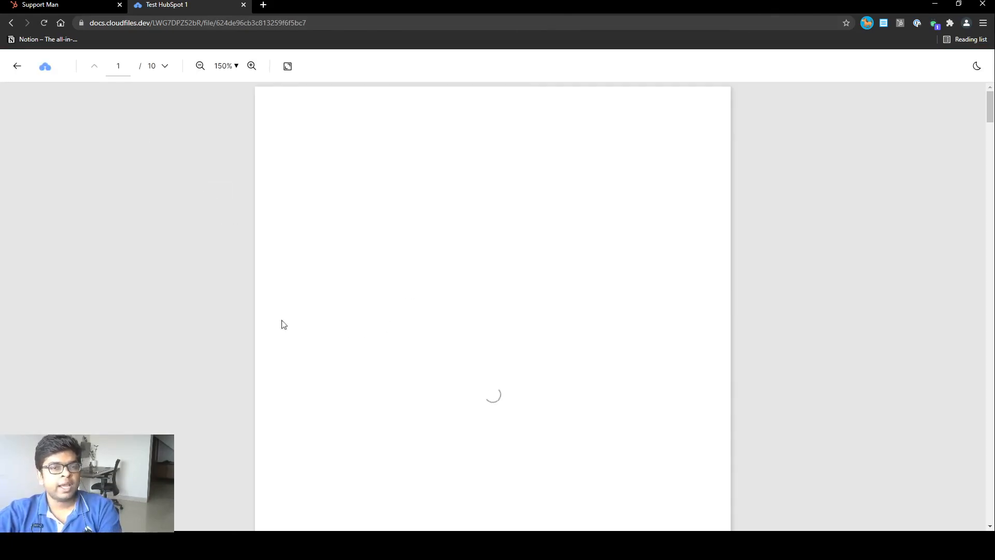
{"action": "scroll", "coordinate": [286, 215], "scroll_direction": "down", "scroll_amount": 20}
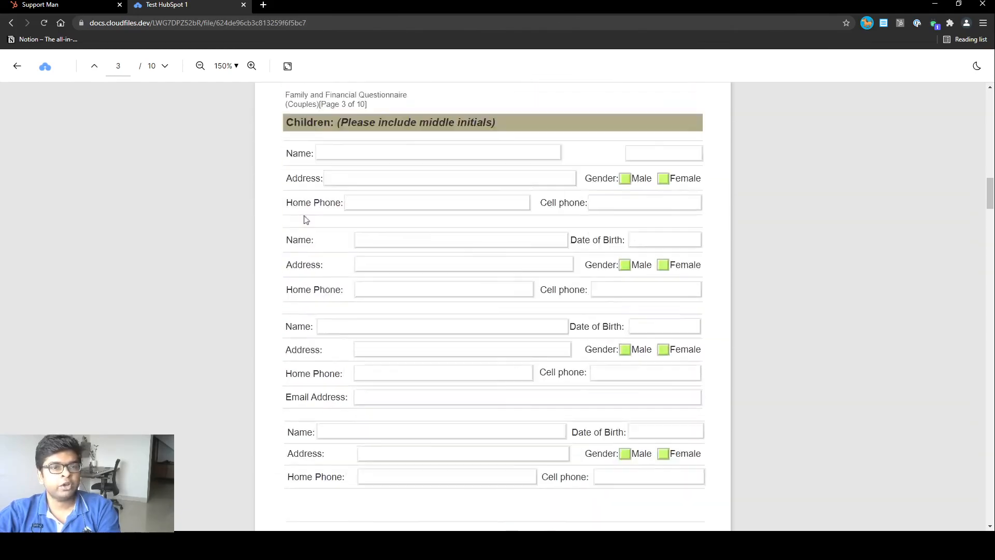
Step: Return to the dataroom's file list and upload the "cloud screen shot 29 April" file to the Passport request
{"action": "left_click", "coordinate": [16, 66]}
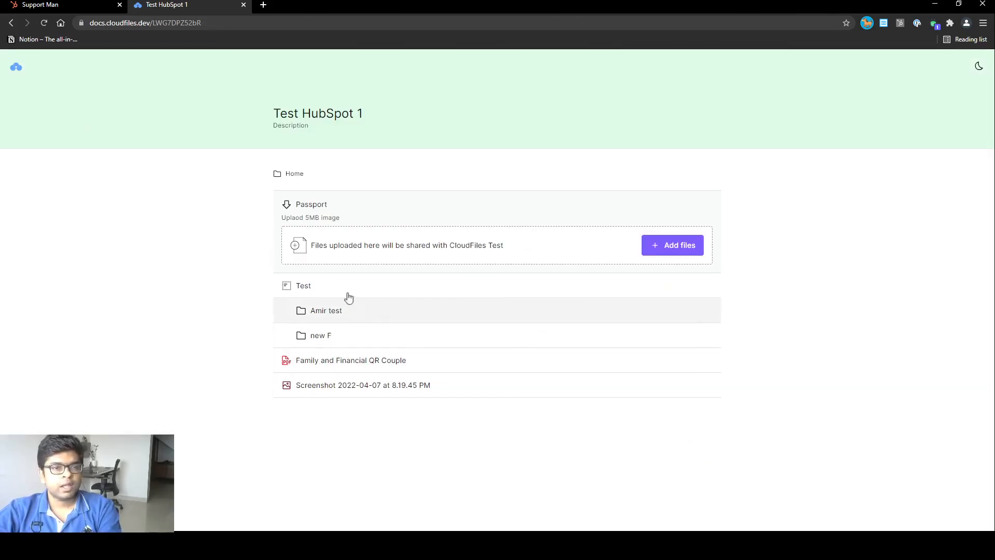
{"action": "left_click", "coordinate": [676, 249]}
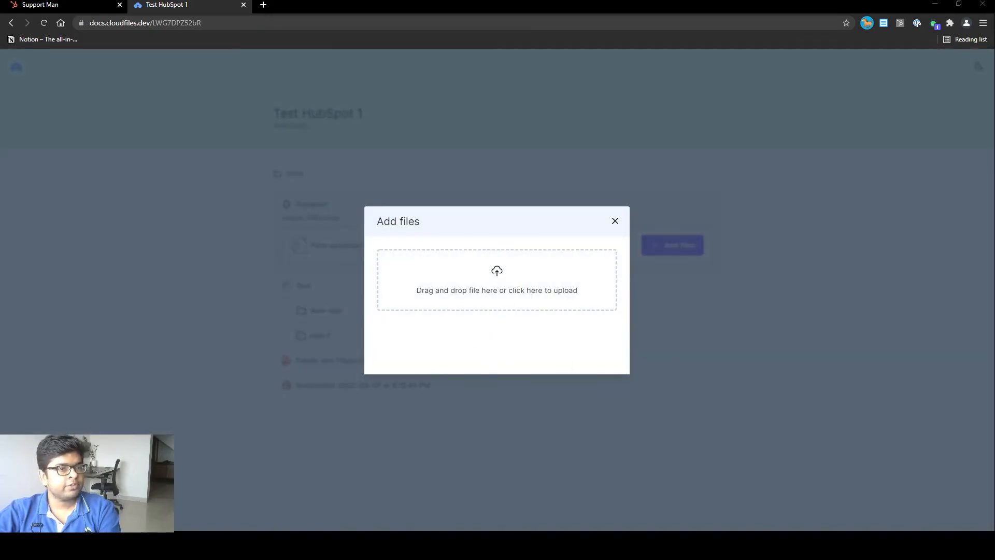
{"action": "left_click_drag", "start_coordinate": [117, 296], "coordinate": [400, 271]}
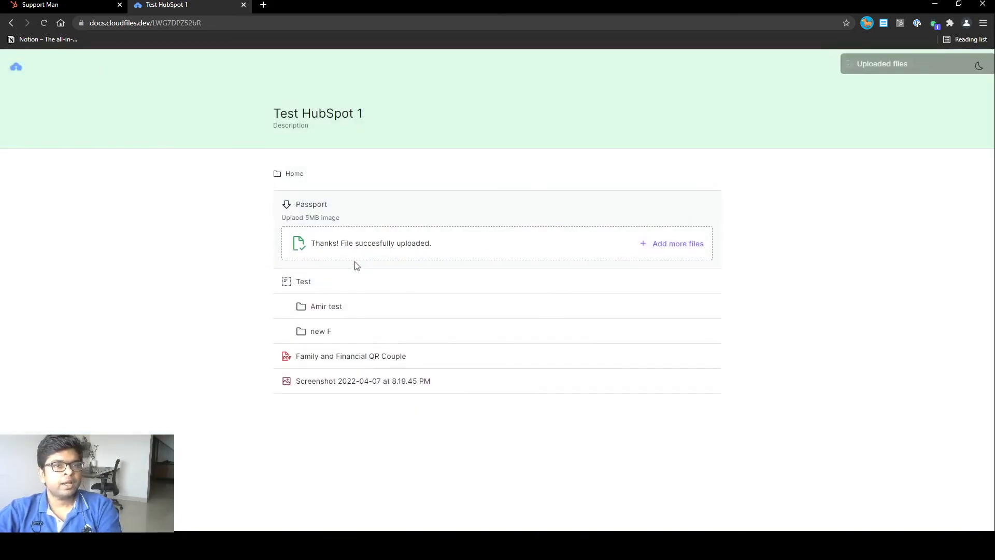
Step: Back on the HubSpot contact, examine the Test HubSpot 1 analytics down to the session's viewed and received files
{"action": "left_click", "coordinate": [61, 10]}
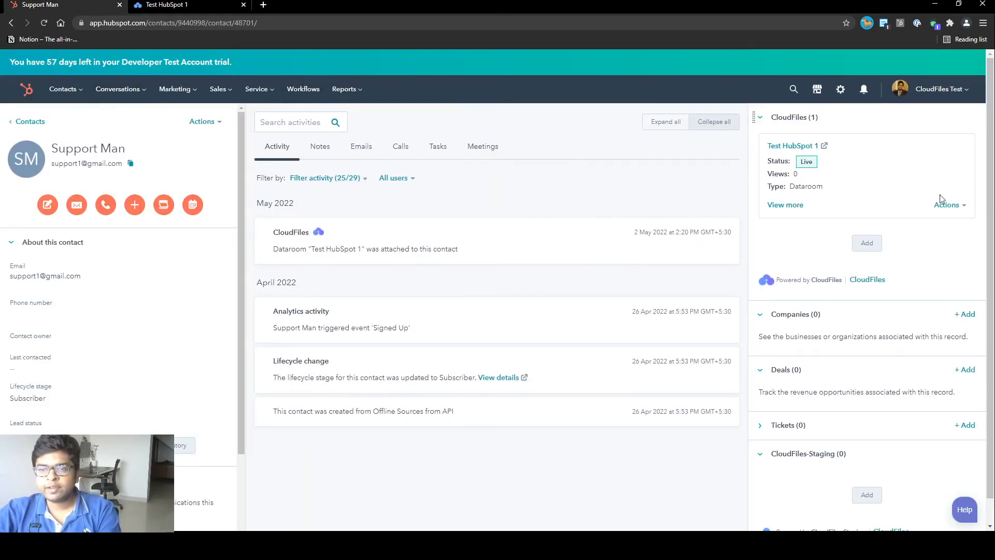
{"action": "left_click", "coordinate": [946, 205]}
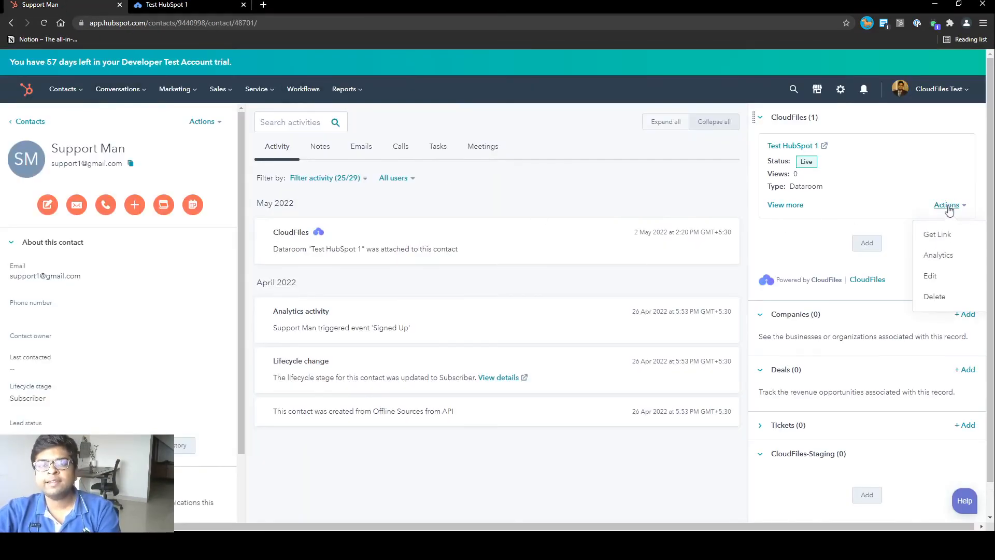
{"action": "left_click", "coordinate": [942, 252]}
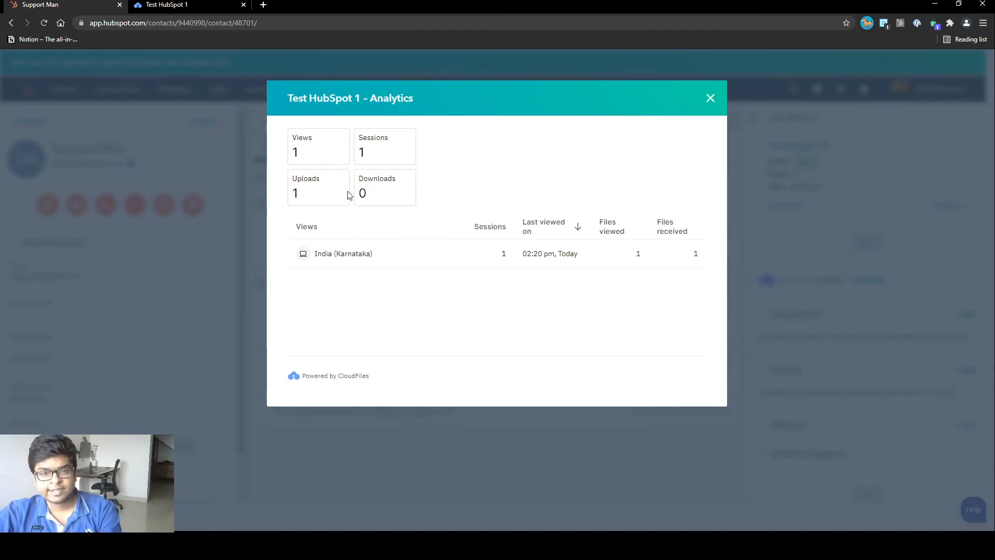
{"action": "left_click", "coordinate": [338, 259]}
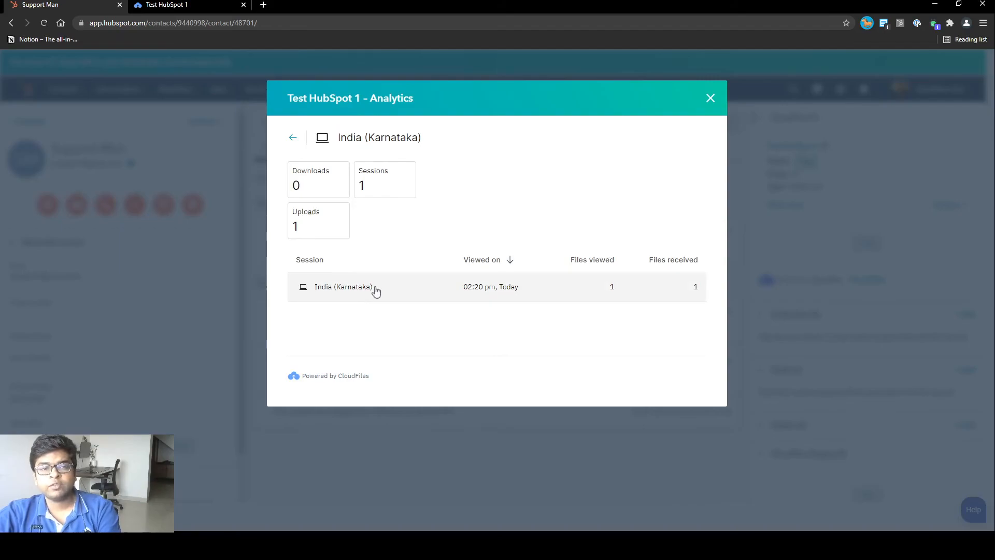
{"action": "left_click", "coordinate": [408, 286]}
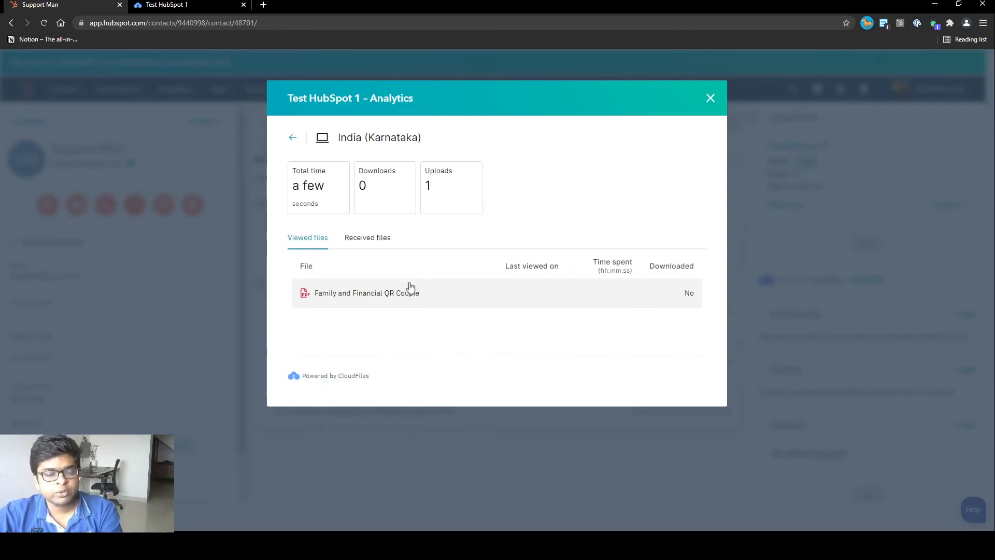
{"action": "left_click", "coordinate": [366, 237]}
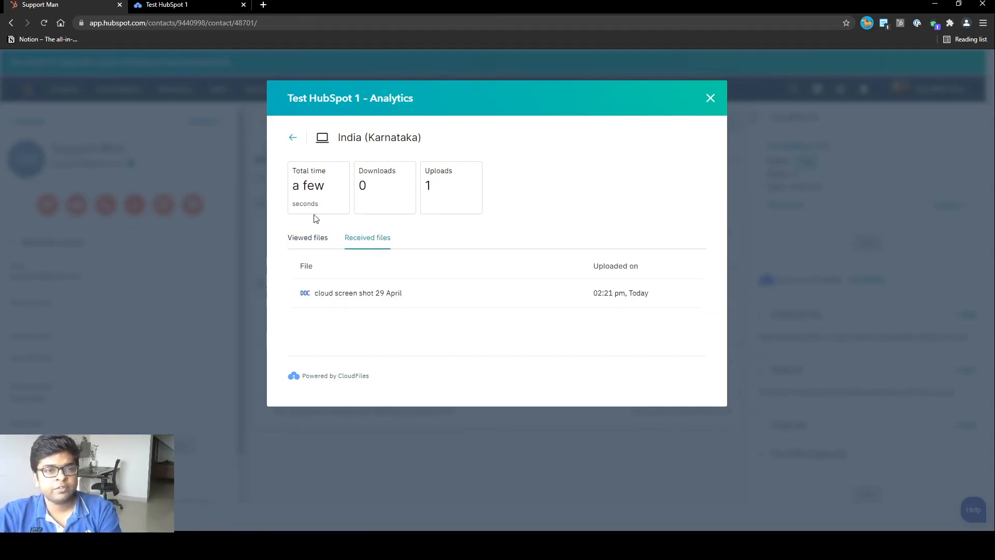
{"action": "left_click", "coordinate": [708, 98]}
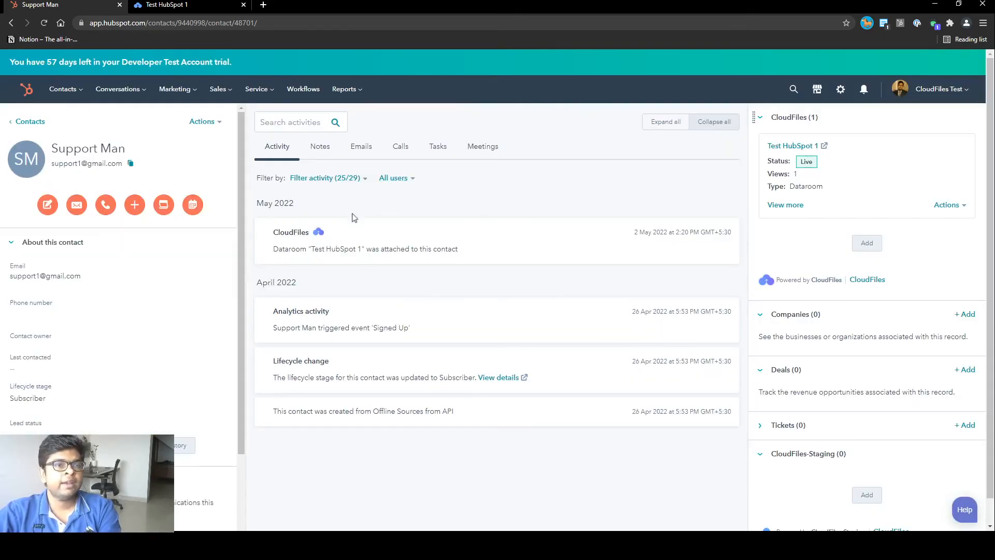